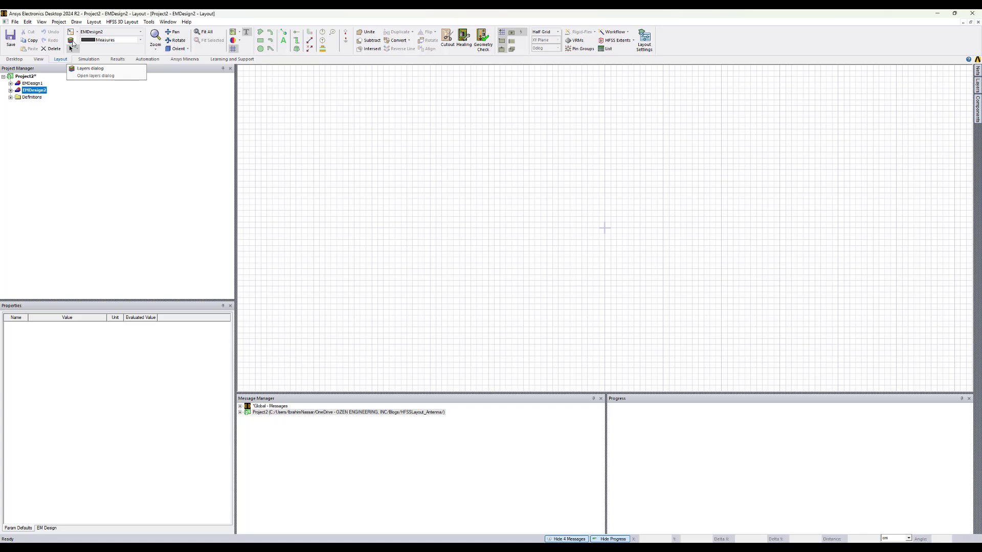
Open the layer editor and add a copper signal layer named feed with 0 cm thickness.
{"action": "left_click", "coordinate": [72, 45]}
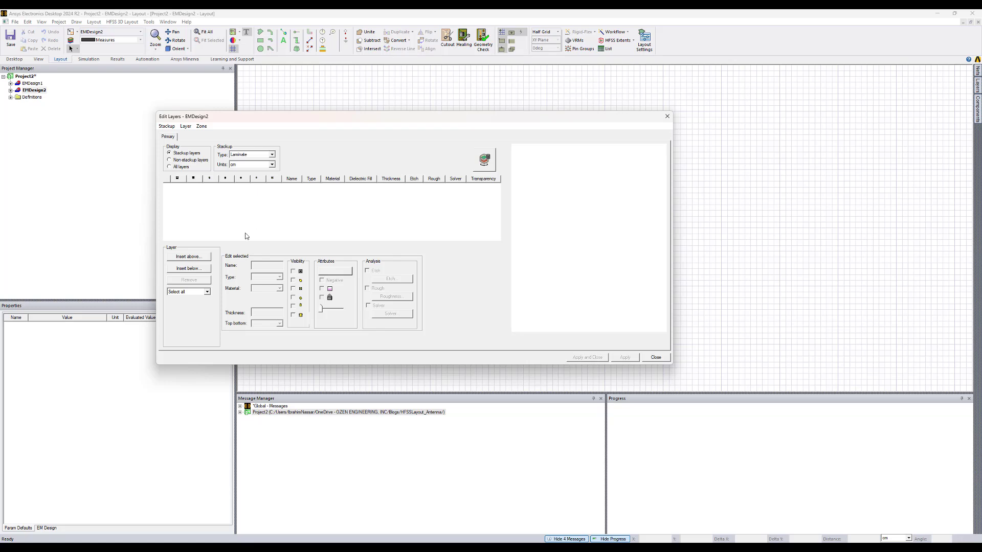
{"action": "left_click", "coordinate": [205, 256]}
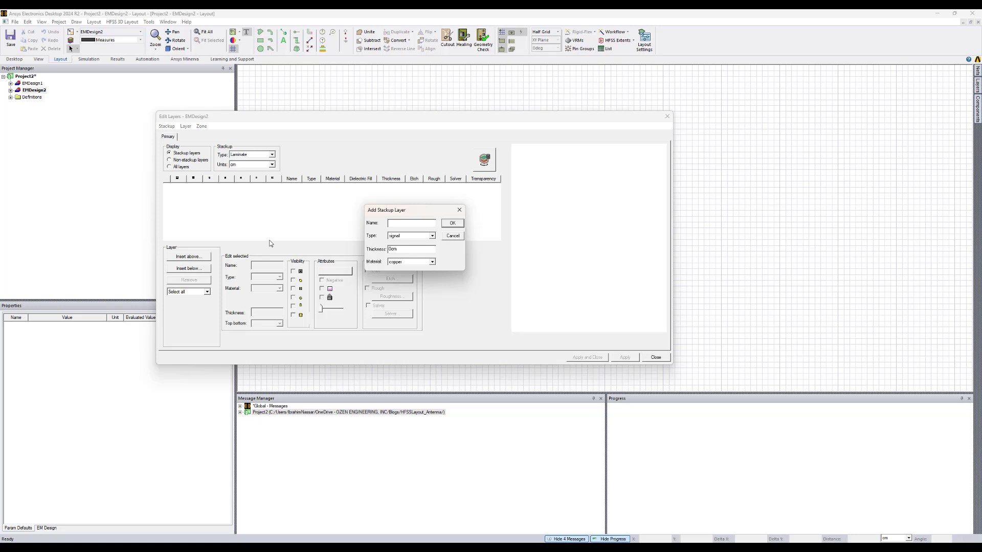
{"action": "type", "text": "feed"}
{"action": "left_click", "coordinate": [453, 224]}
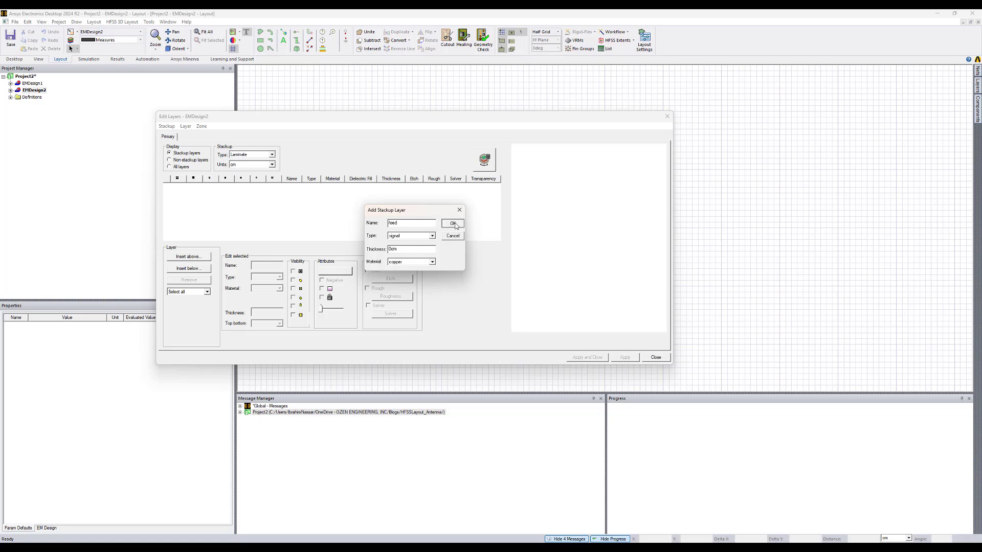
Add a 0.16 cm dielectric layer named sub2 above the feed layer, made of Rogers RT/duroid 5880 (tm).
{"action": "left_click", "coordinate": [199, 258]}
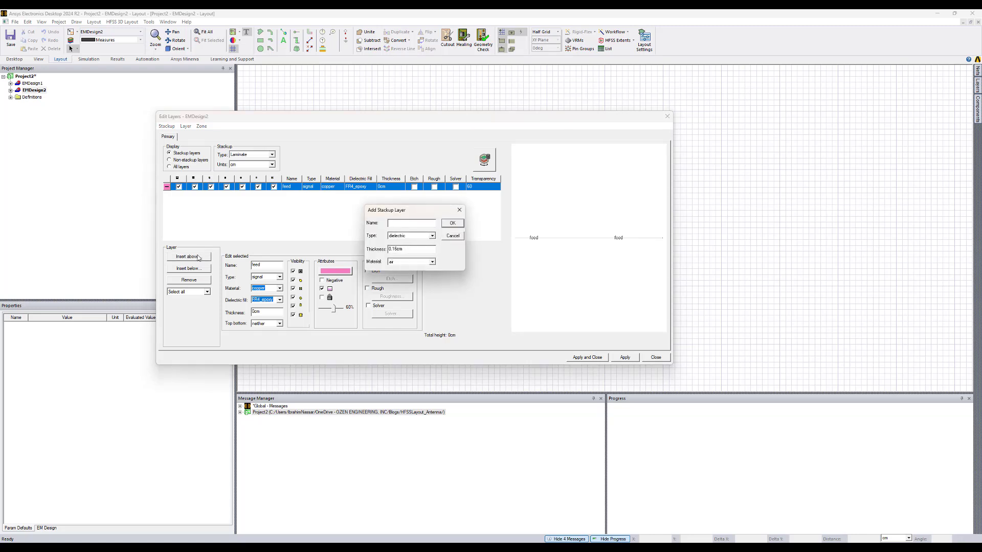
{"action": "type", "text": "sub2"}
{"action": "left_click", "coordinate": [407, 262]}
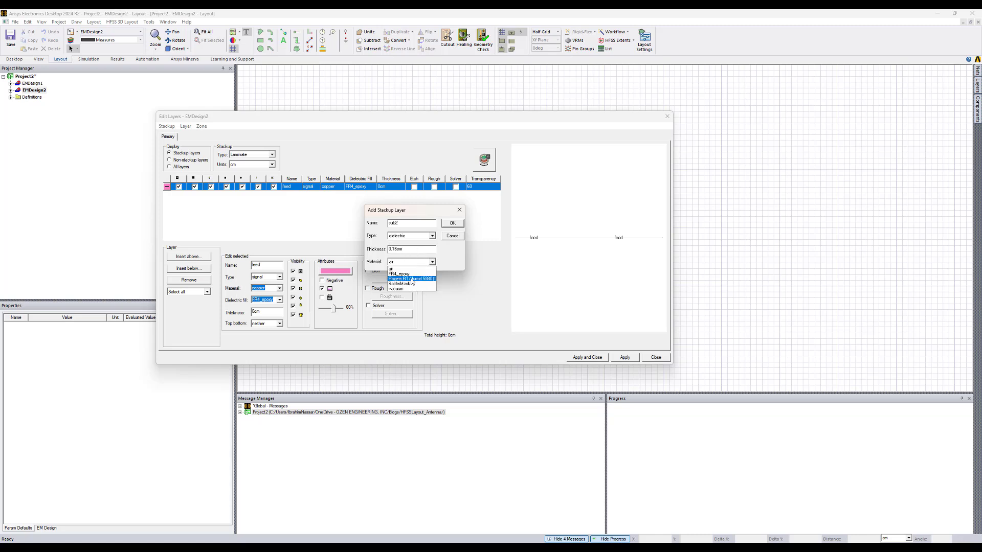
{"action": "left_click", "coordinate": [412, 279]}
{"action": "left_click", "coordinate": [452, 223]}
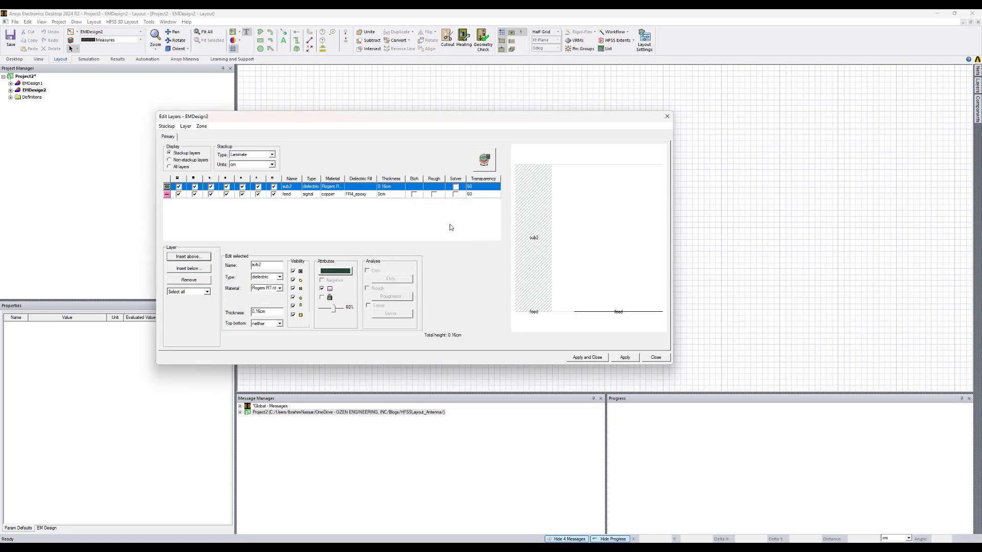
Add a copper signal layer named slot above sub2, topped by a 0.16 cm Rogers RT/duroid 5880 (tm) dielectric layer named sub1.
{"action": "left_click", "coordinate": [199, 257]}
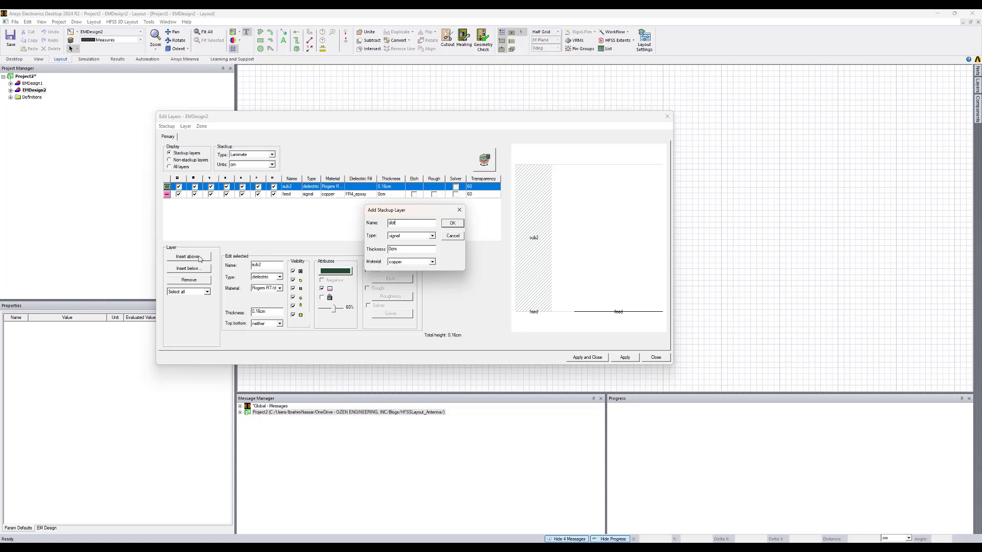
{"action": "left_click", "coordinate": [452, 224]}
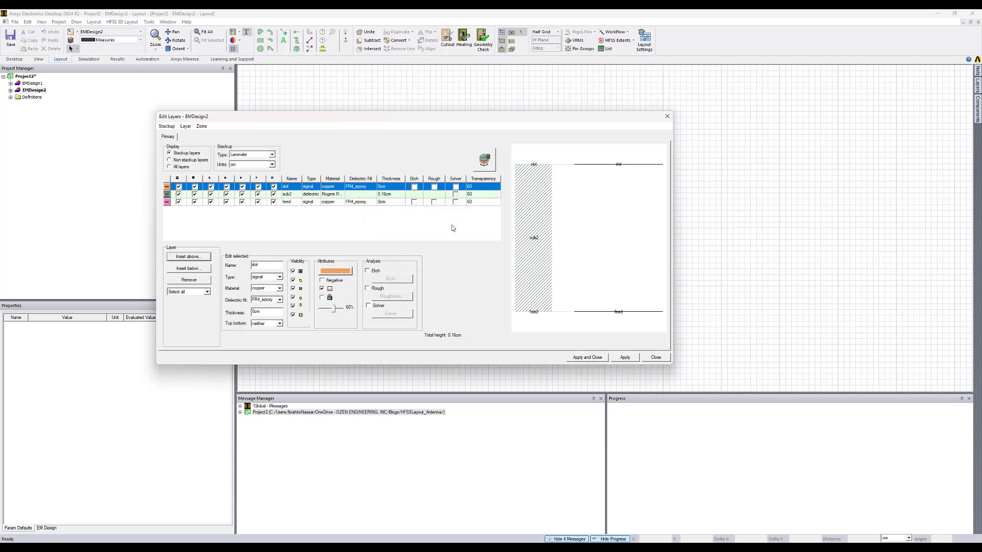
{"action": "left_click", "coordinate": [196, 257]}
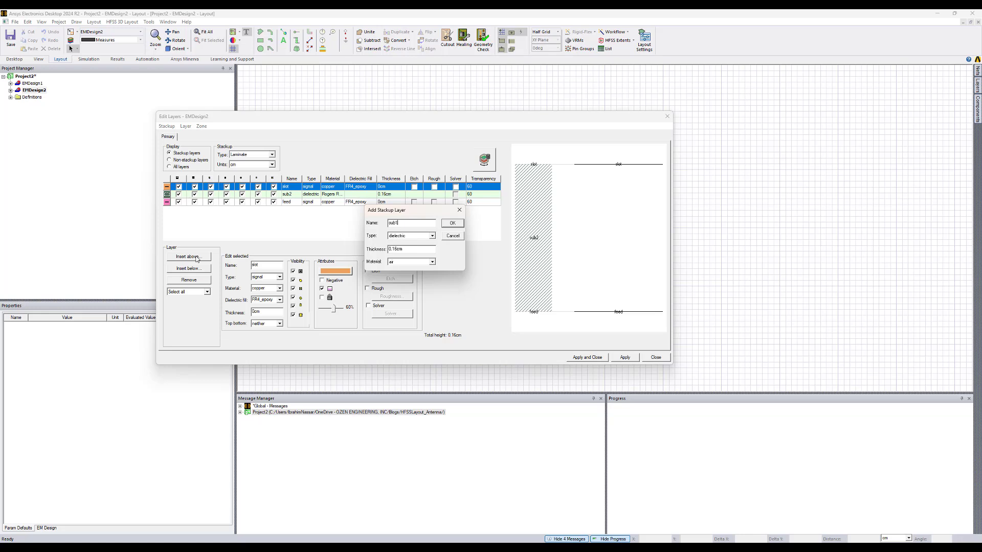
{"action": "left_click", "coordinate": [408, 262]}
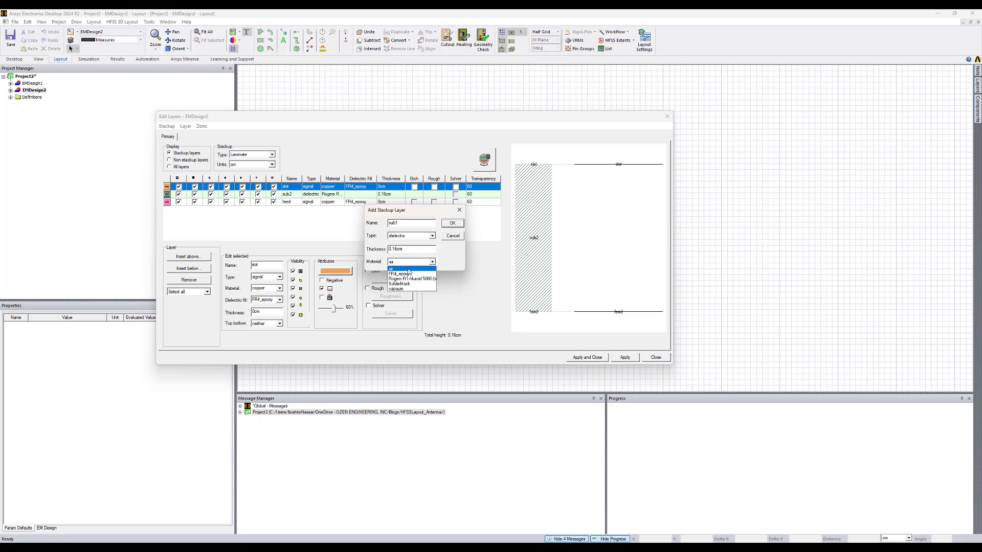
{"action": "left_click", "coordinate": [409, 278]}
{"action": "left_click", "coordinate": [450, 225]}
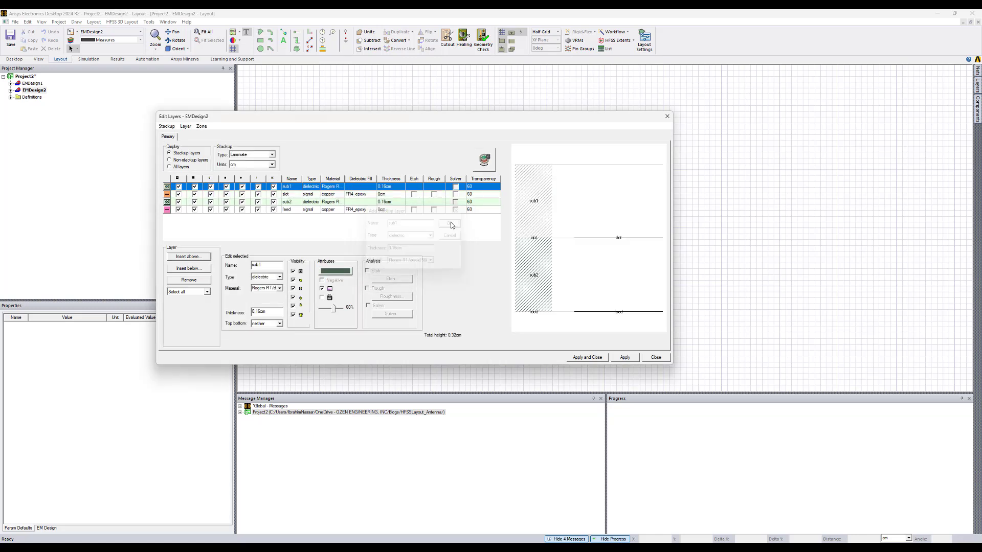
Add a copper signal layer named patch with 0 cm thickness above sub1.
{"action": "left_click", "coordinate": [193, 257]}
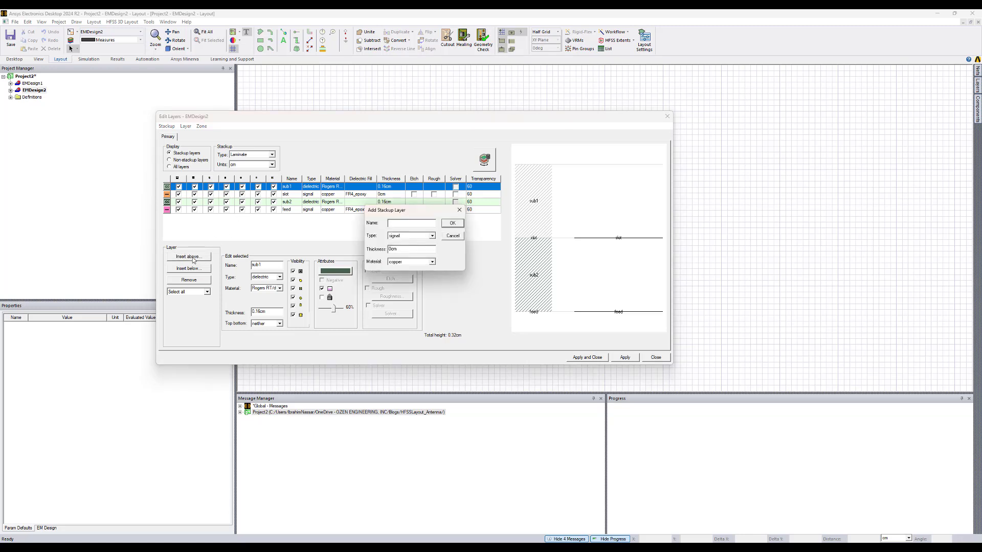
{"action": "type", "text": "patch"}
{"action": "left_click", "coordinate": [445, 223]}
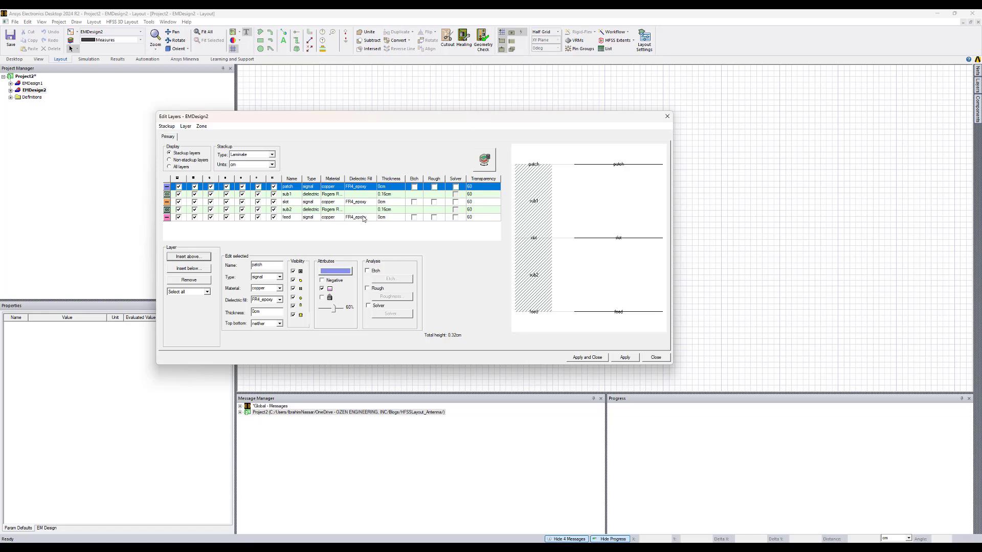
Set the dielectric fill of the patch, slot and feed layers to Rogers RT/duroid 5880 (tm).
{"action": "left_click", "coordinate": [361, 187]}
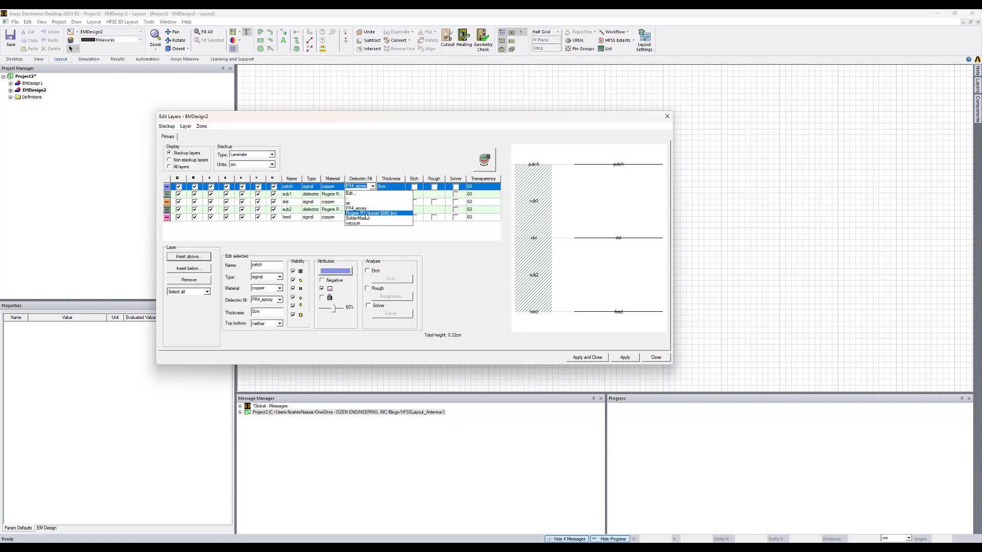
{"action": "left_click", "coordinate": [366, 213]}
{"action": "left_click", "coordinate": [368, 202]}
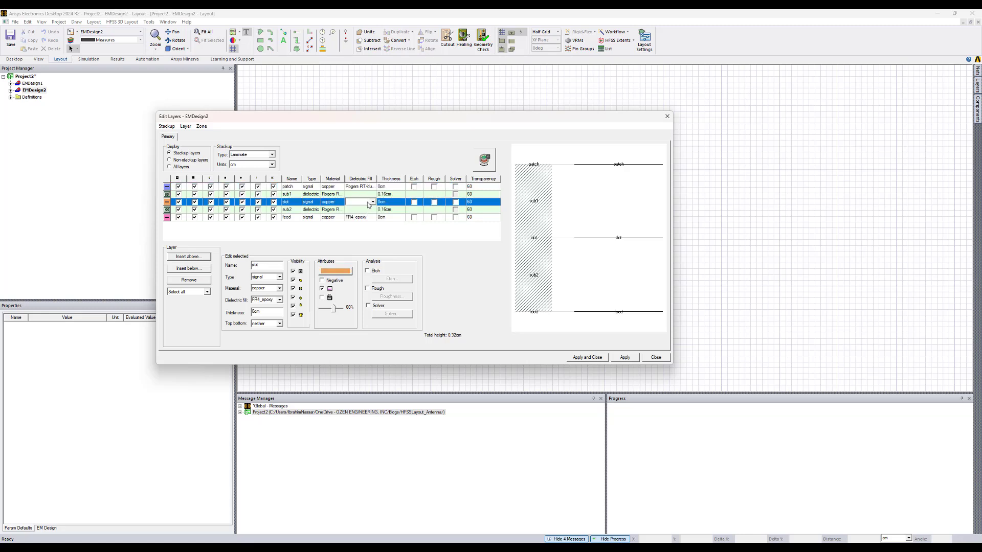
{"action": "left_click", "coordinate": [368, 202]}
{"action": "left_click", "coordinate": [373, 228]}
{"action": "left_click", "coordinate": [370, 218]}
{"action": "left_click", "coordinate": [370, 218]}
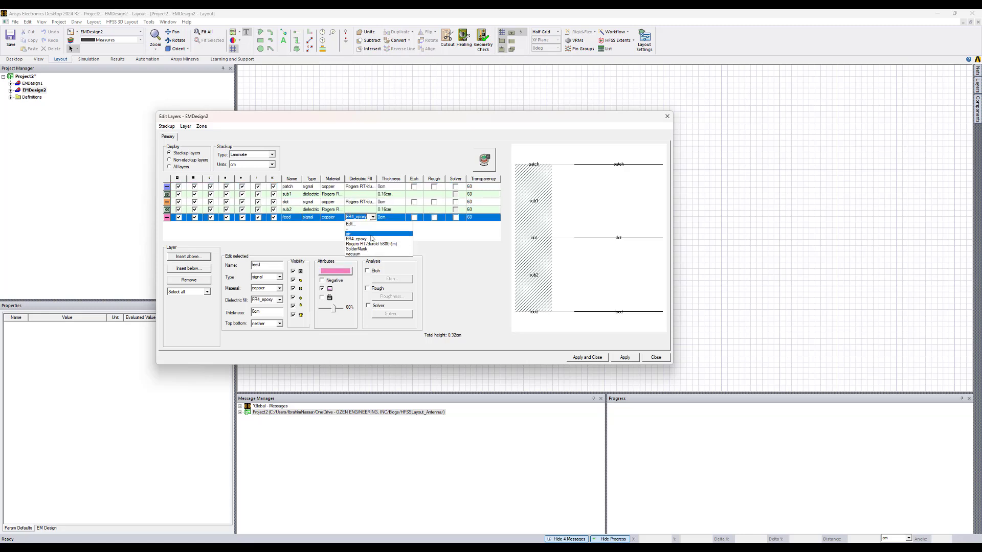
{"action": "left_click", "coordinate": [373, 246]}
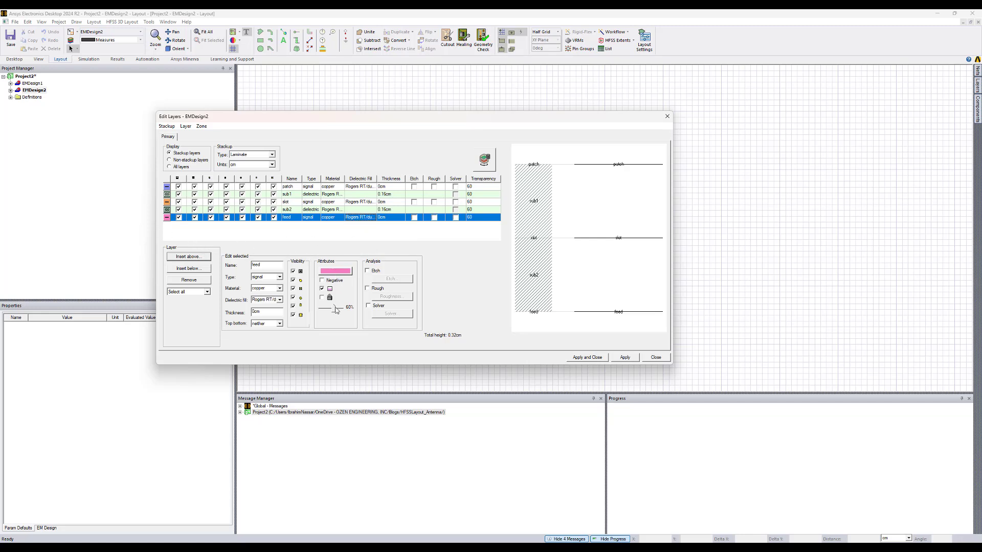
Inspect the layer stackup in the 3D stackup wizard and close it.
{"action": "left_click", "coordinate": [484, 162]}
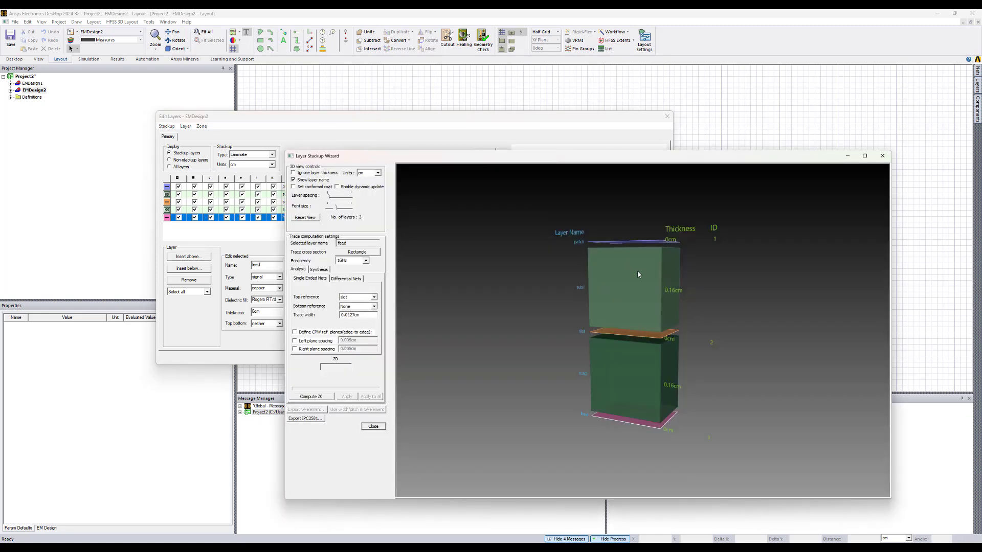
{"action": "left_click", "coordinate": [882, 155]}
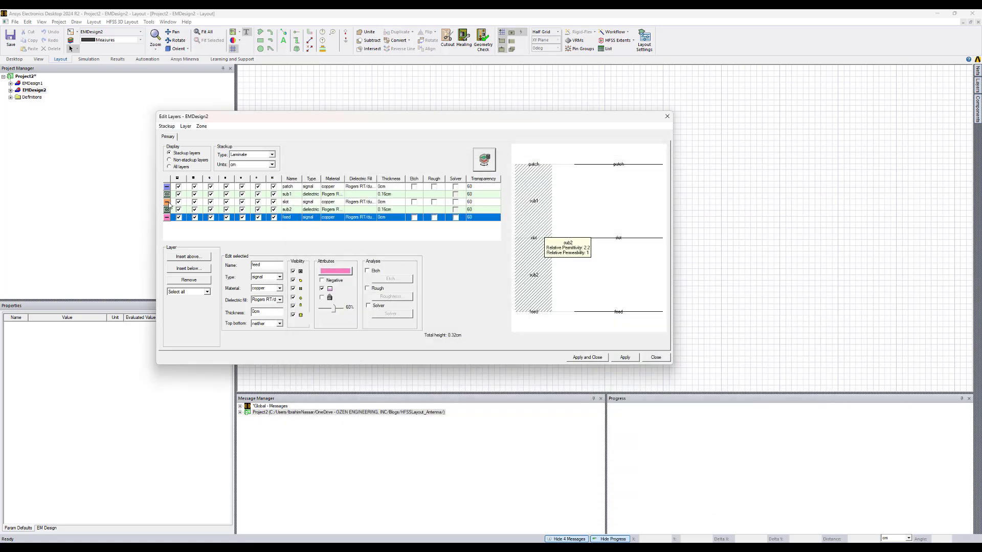
Make the slot layer negative, apply the stackup and close the layer editor.
{"action": "left_click", "coordinate": [168, 202]}
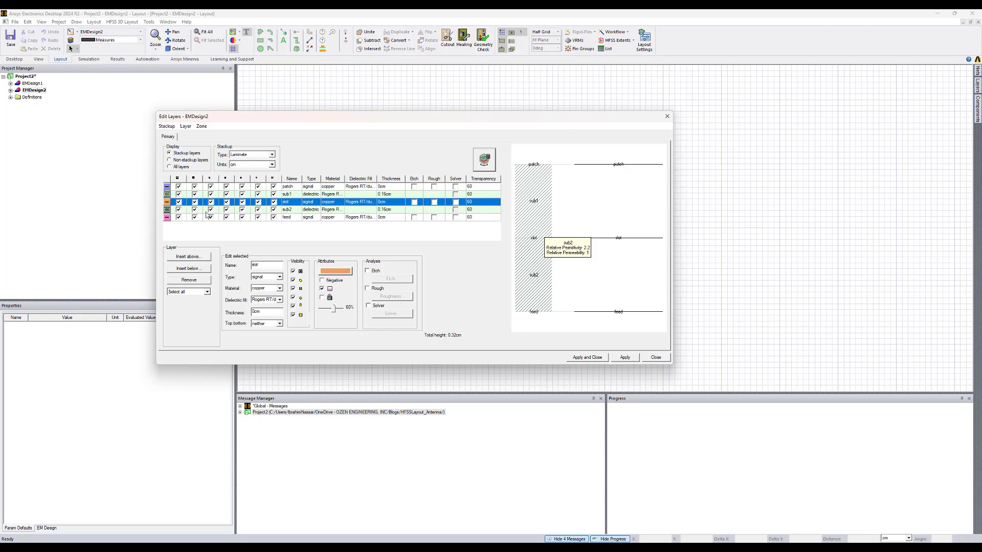
{"action": "left_click", "coordinate": [323, 281]}
{"action": "left_click", "coordinate": [586, 358]}
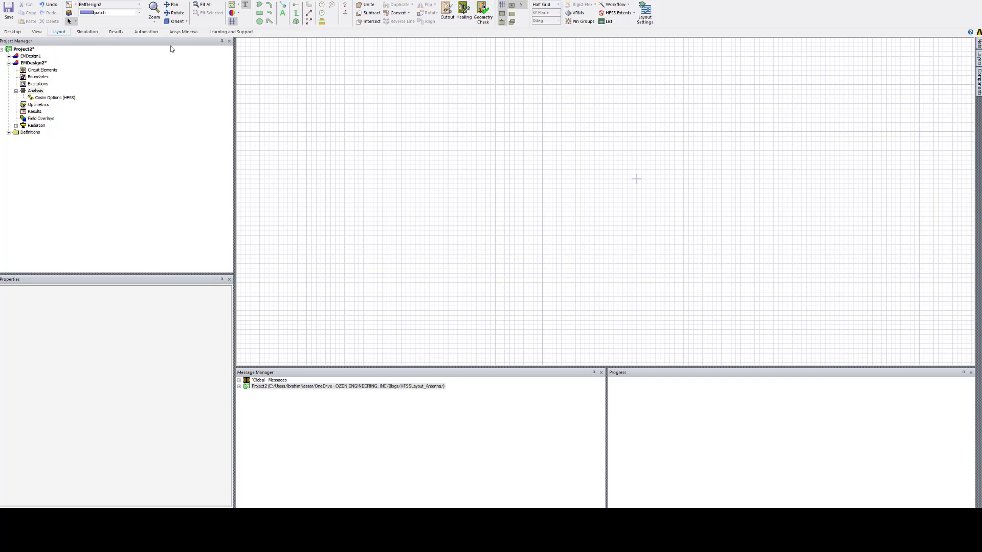
Draw a horizontal rectangle about 6.3 cm by 1.1 cm on the feed layer.
{"action": "left_click", "coordinate": [138, 13]}
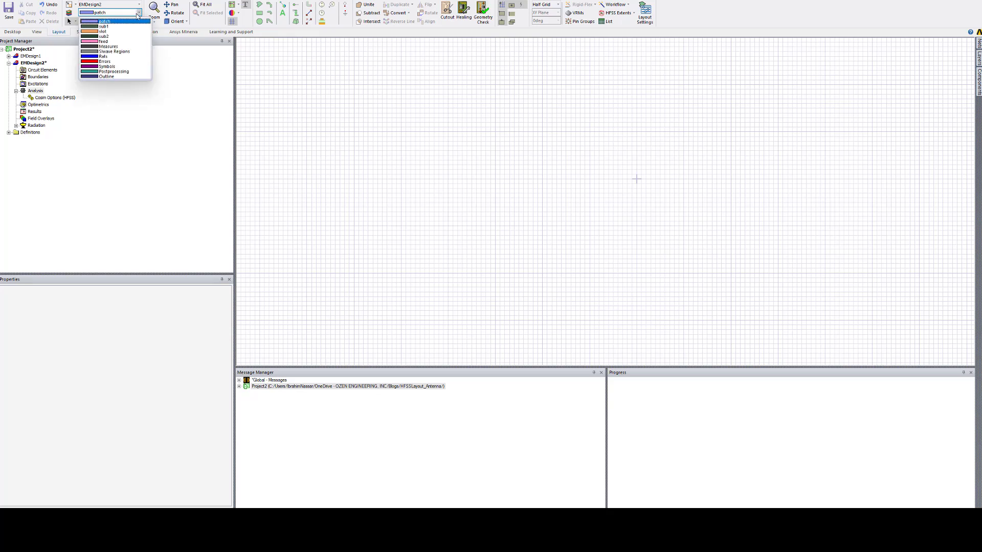
{"action": "left_click", "coordinate": [110, 43]}
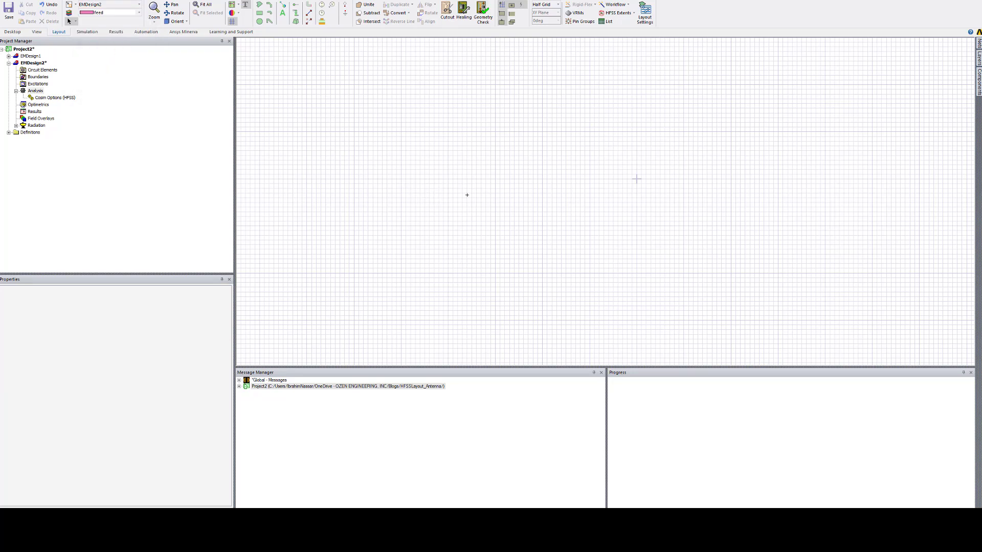
{"action": "left_click", "coordinate": [81, 1]}
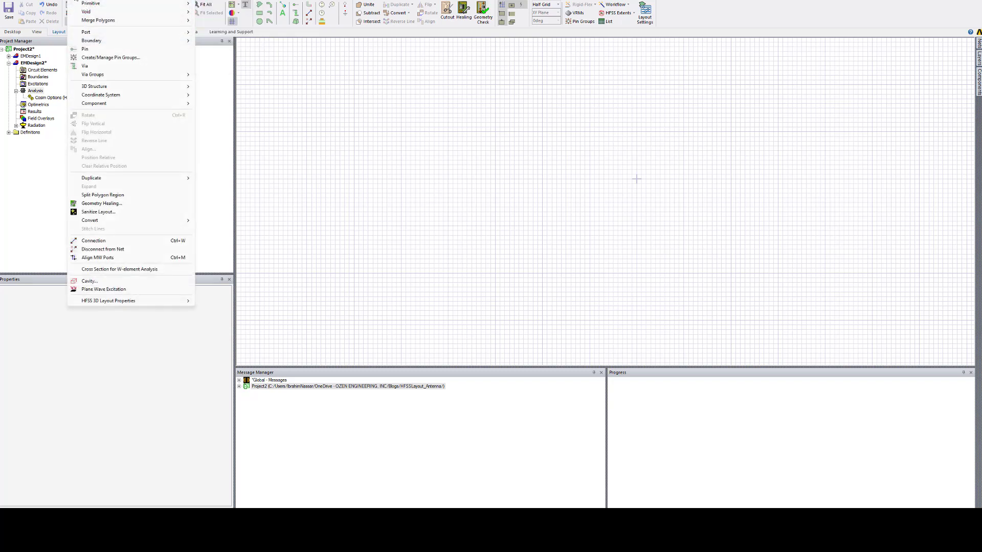
{"action": "mouse_move", "coordinate": [185, 4]}
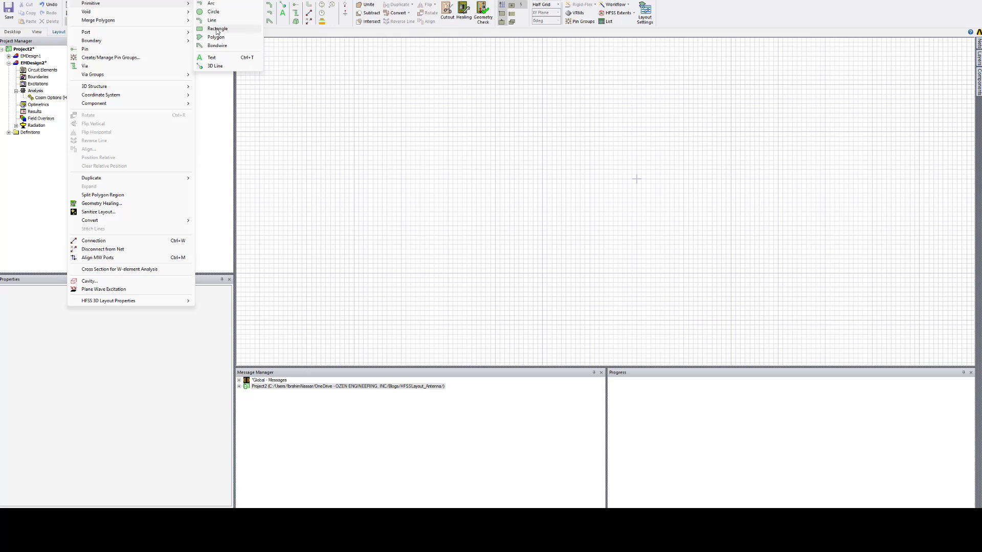
{"action": "left_click", "coordinate": [279, 36]}
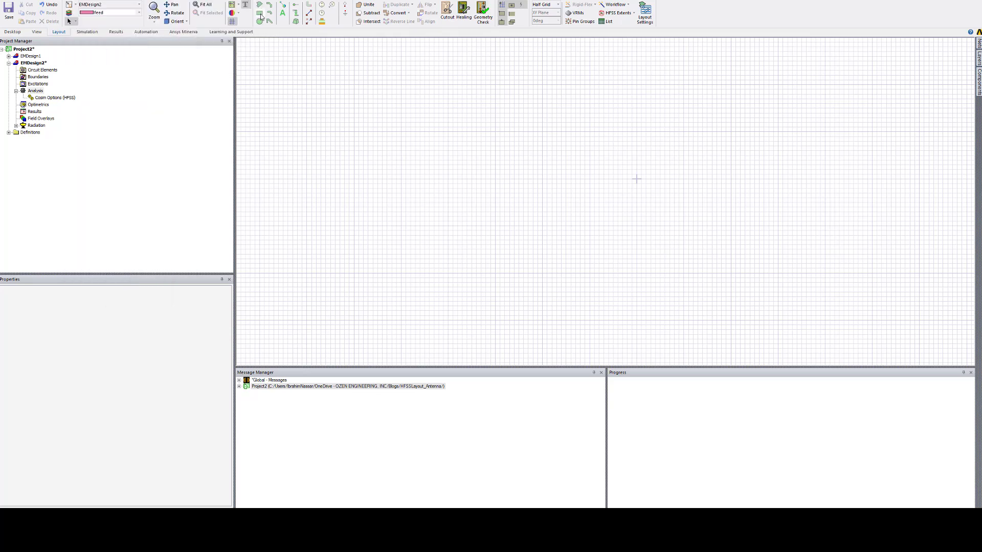
{"action": "left_click", "coordinate": [261, 16]}
{"action": "left_click", "coordinate": [386, 155]}
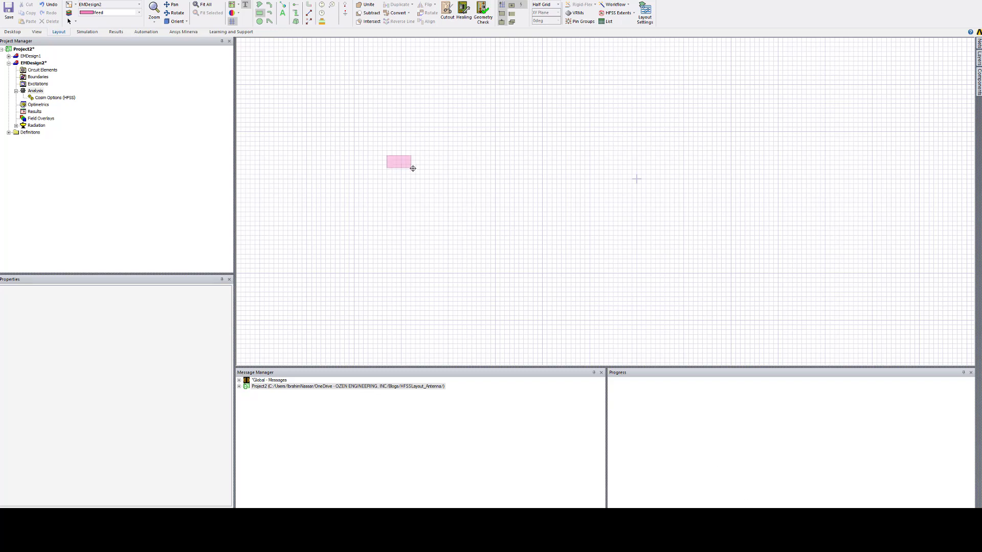
{"action": "left_click", "coordinate": [684, 207]}
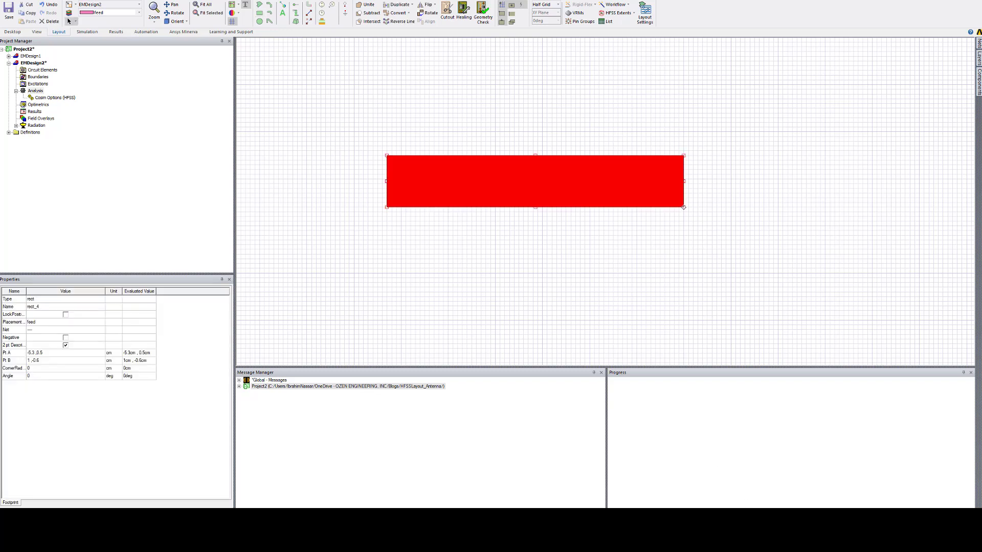
Set the feed rectangle's corner points to Pt A -5, 0.495/2 and Pt B 2, -0.495 cm.
{"action": "left_click", "coordinate": [50, 355]}
{"action": "type", "text": "95/2"}
{"action": "key", "text": "Tab"}
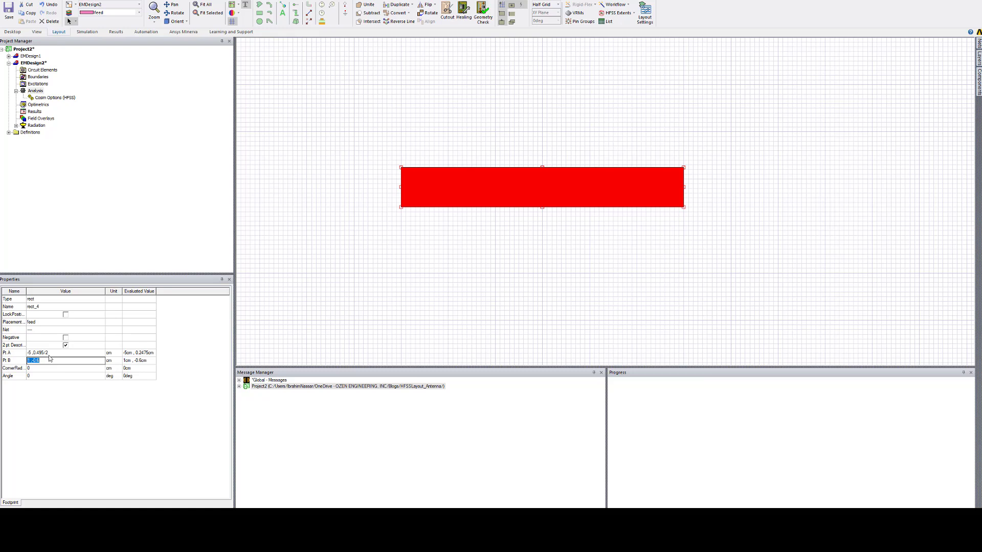
{"action": "type", "text": "2,-0"}
{"action": "key", "text": "Tab"}
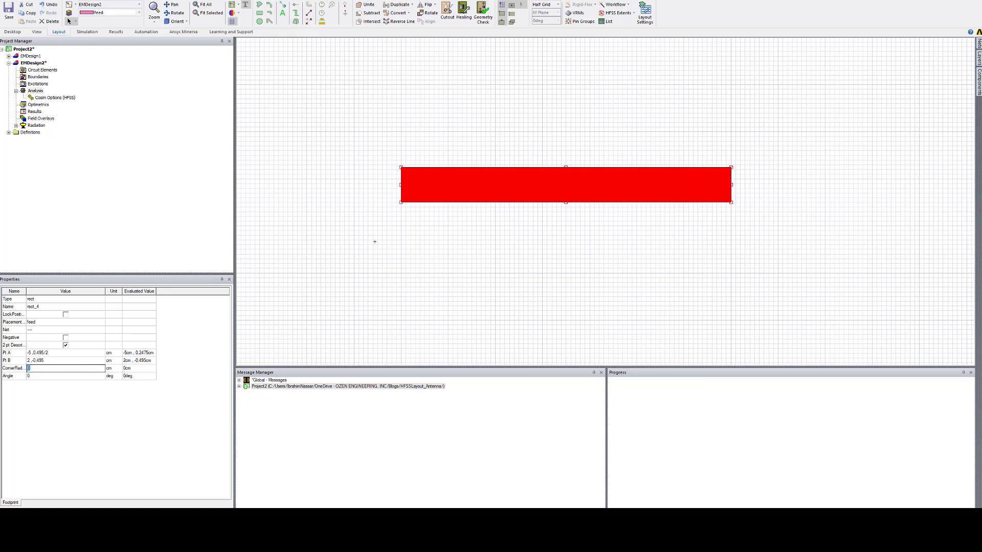
{"action": "left_click", "coordinate": [376, 240]}
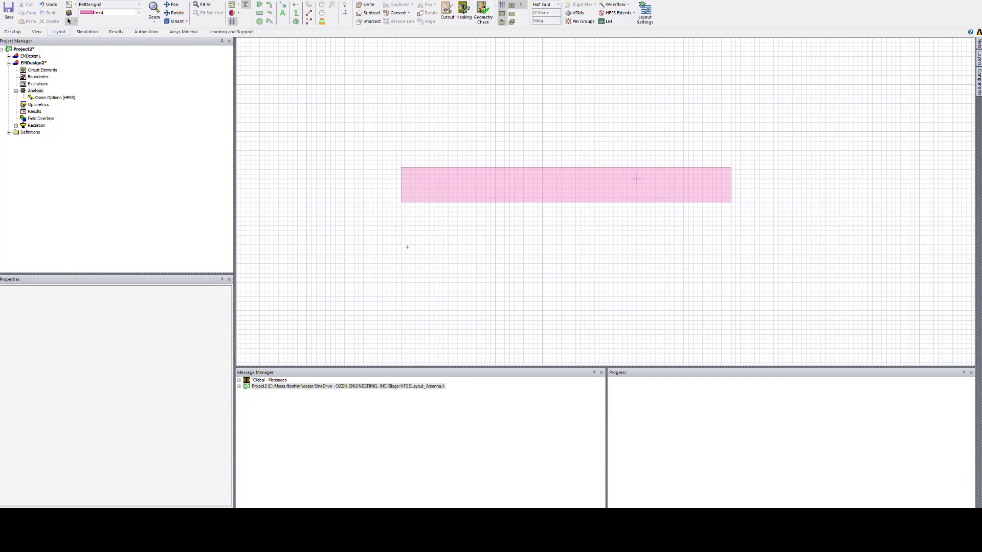
Draw a vertical rectangle about 0.9 cm wide and 3.1 cm tall on the slot layer, crossing the feed line near its right end.
{"action": "left_click", "coordinate": [112, 13]}
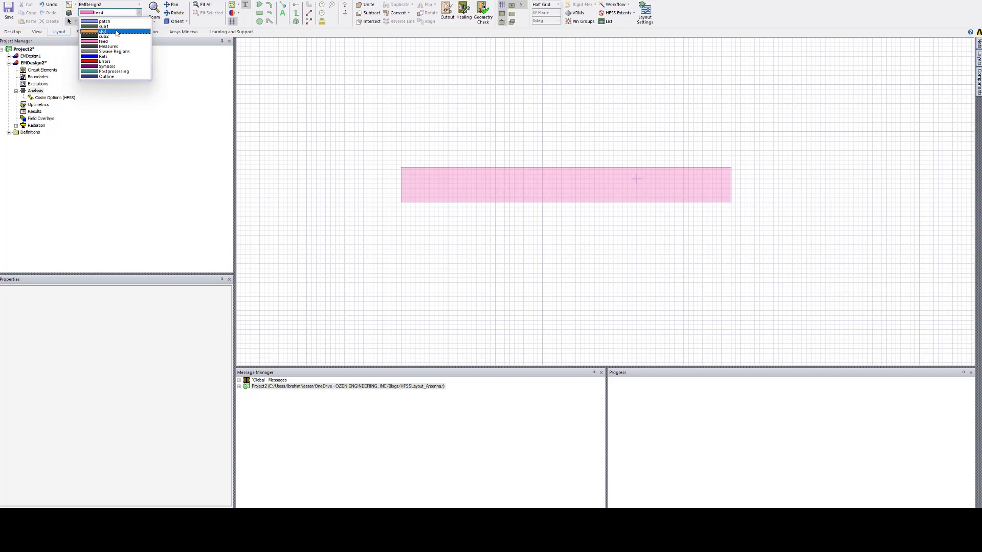
{"action": "left_click", "coordinate": [116, 31]}
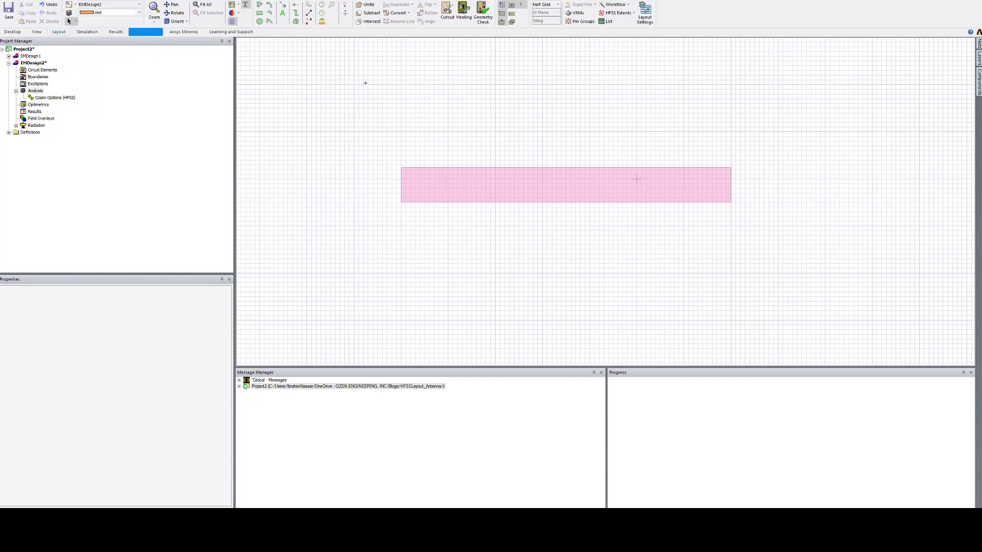
{"action": "left_click", "coordinate": [260, 12]}
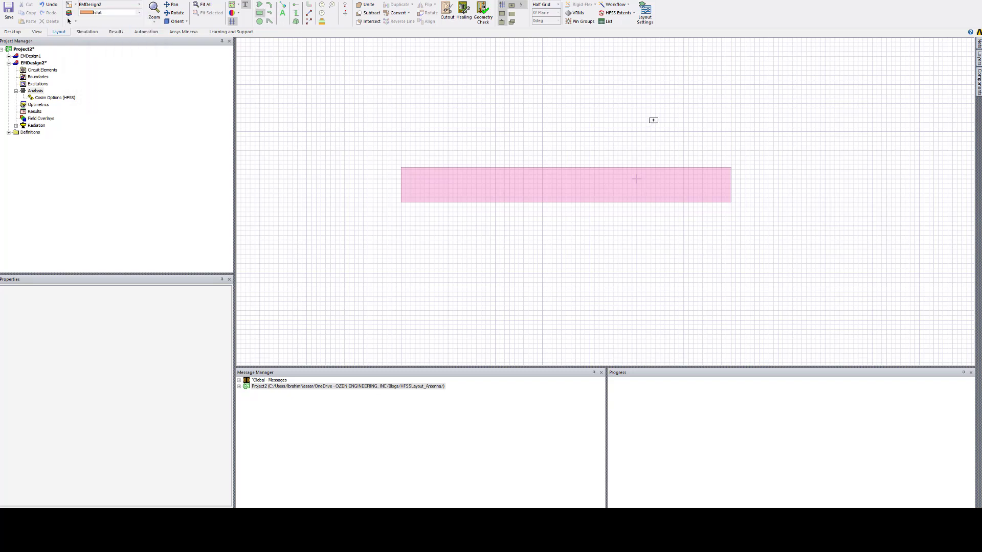
{"action": "left_click", "coordinate": [651, 118]}
{"action": "left_click", "coordinate": [693, 265]}
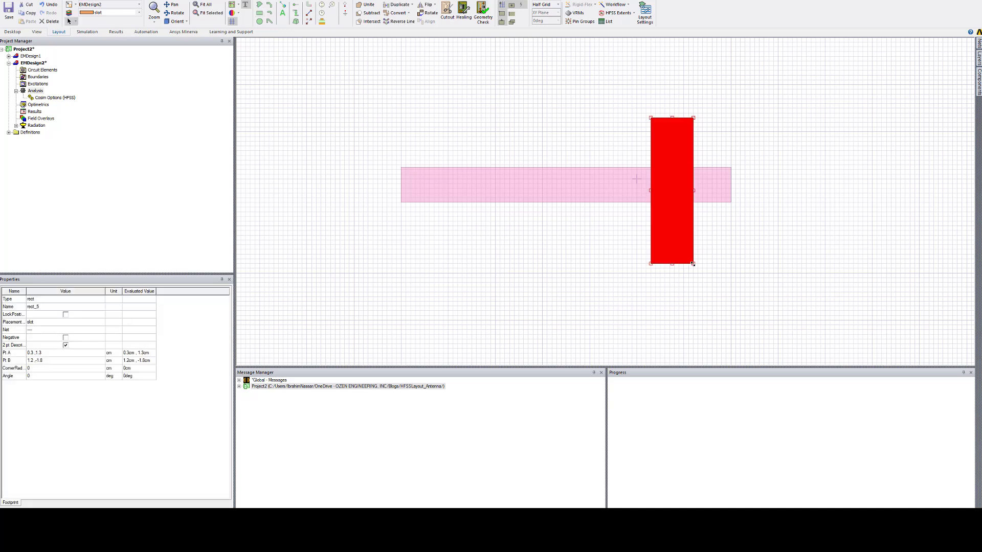
Set the slot rectangle's corner points to Pt A -0.08, 0.7 and Pt B 0.08, -0.7 cm.
{"action": "left_click", "coordinate": [50, 354]}
{"action": "type", "text": "-0."}
{"action": "key", "text": "Tab"}
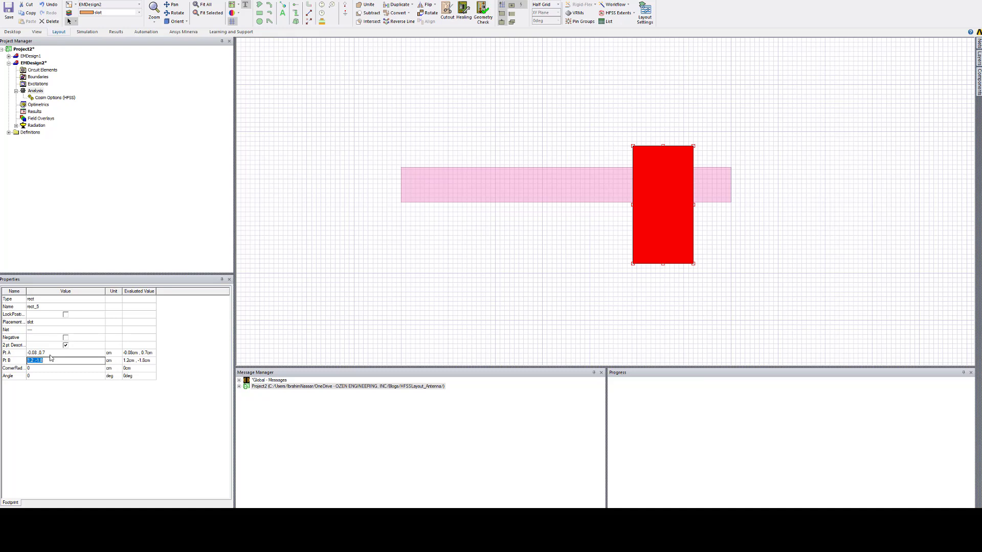
{"action": "type", "text": "0.08,-0.7"}
{"action": "key", "text": "Tab"}
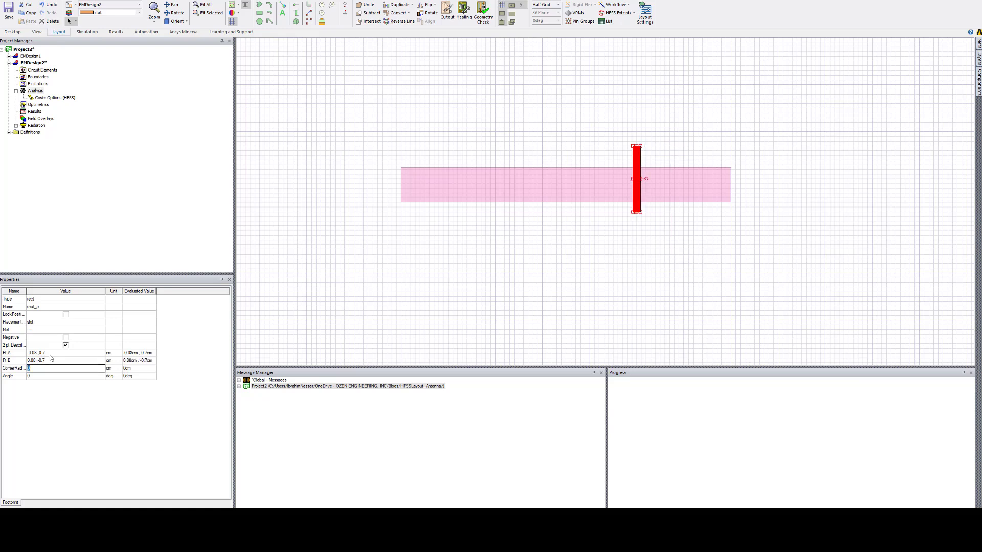
{"action": "left_click", "coordinate": [609, 149]}
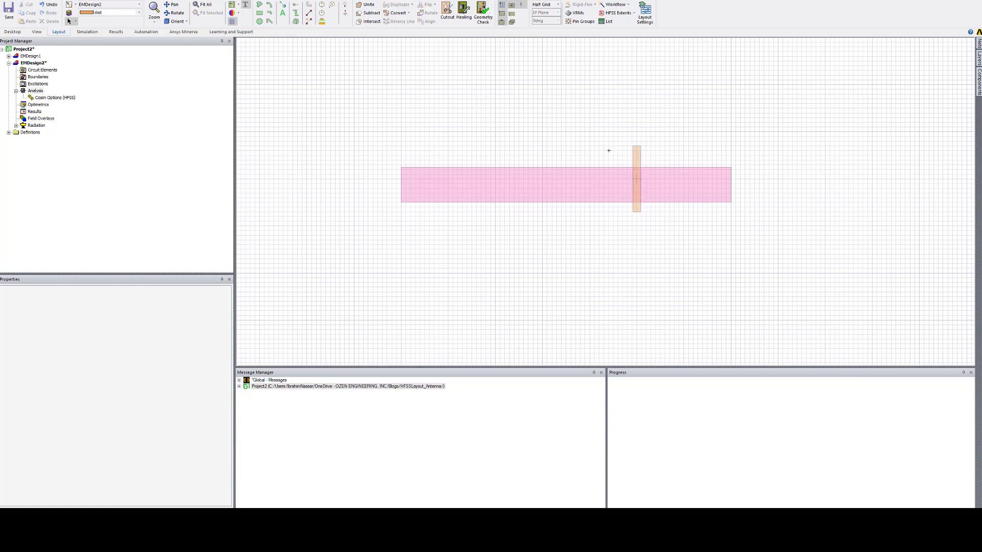
Draw the patch rectangle, about 3.5 cm wide and 4.2 cm tall, over the slot and the feed line's right part.
{"action": "left_click", "coordinate": [259, 14]}
{"action": "left_click_drag", "start_coordinate": [570, 94], "coordinate": [619, 138]}
{"action": "left_click", "coordinate": [736, 292]}
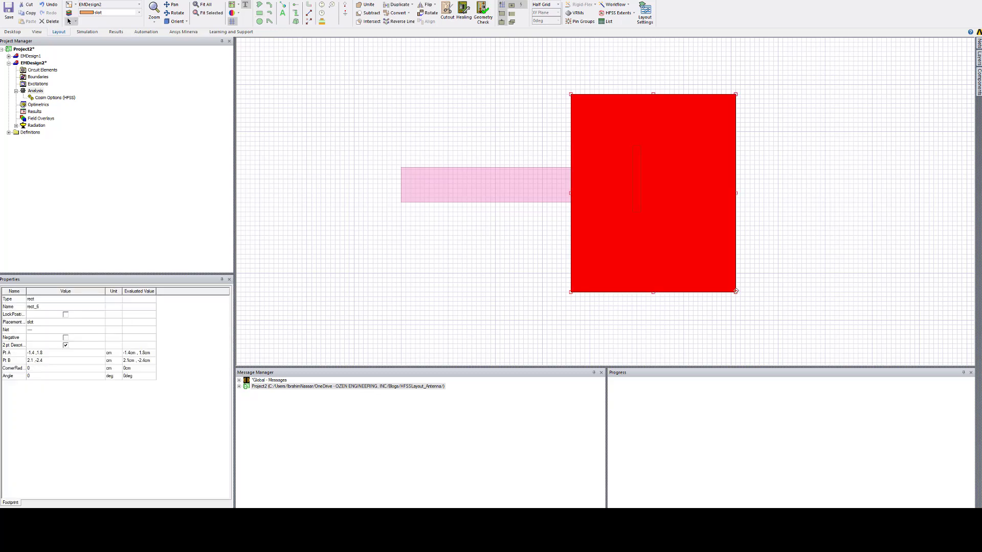
Define the patch rectangle by center and size, with center 0, 0, width 4 cm and height 3 cm.
{"action": "left_click", "coordinate": [66, 346]}
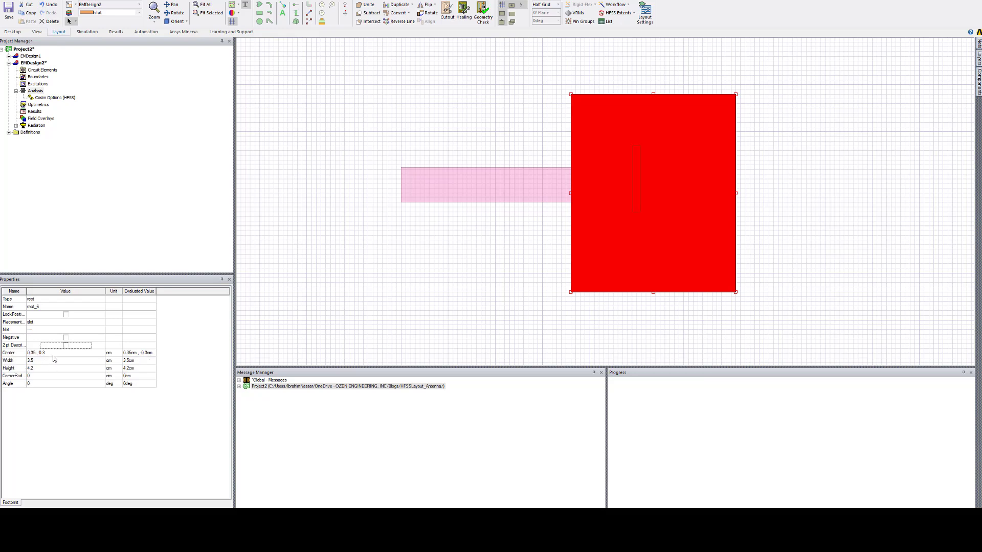
{"action": "left_click", "coordinate": [54, 353]}
{"action": "type", "text": "0,0"}
{"action": "key", "text": "Tab"}
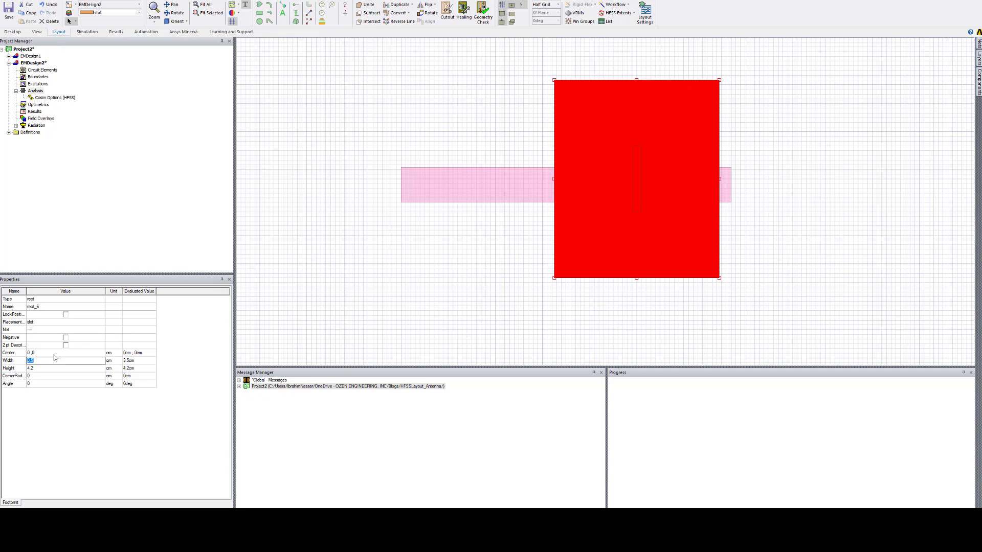
{"action": "type", "text": "4"}
{"action": "key", "text": "Tab"}
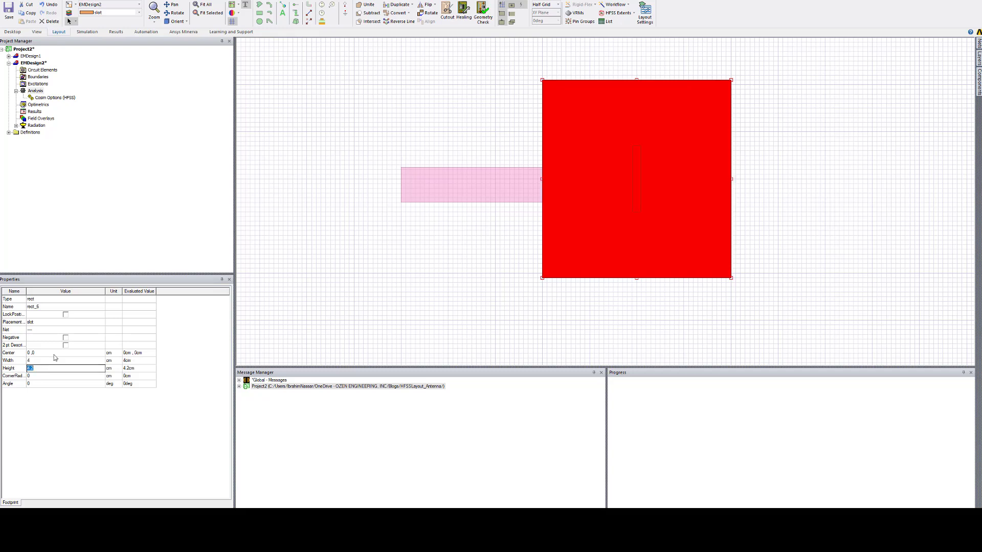
{"action": "type", "text": "3"}
{"action": "key", "text": "Tab"}
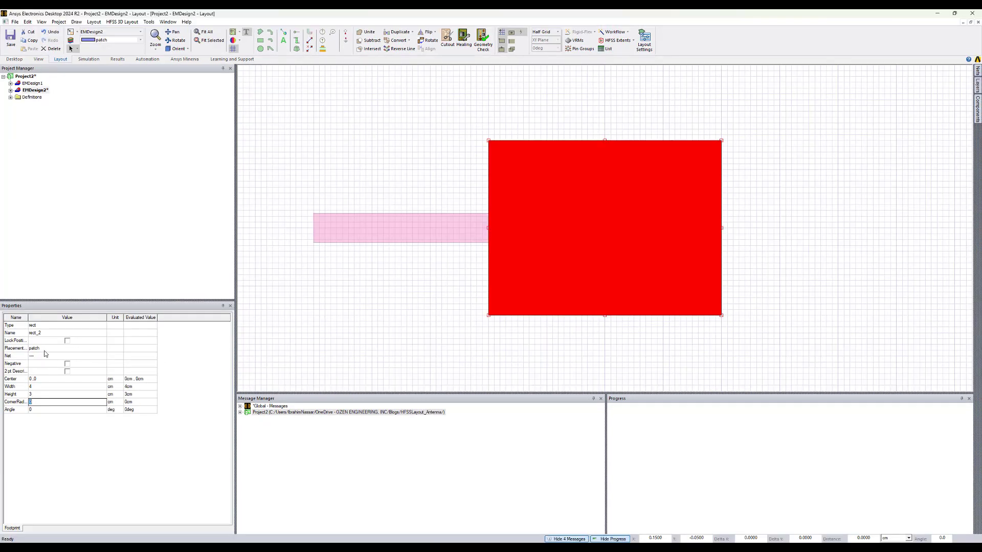
{"action": "left_click", "coordinate": [348, 178]}
Check the feed and slot rectangles beneath the patch by selecting each one in turn.
{"action": "left_click", "coordinate": [527, 172]}
{"action": "left_click", "coordinate": [445, 162]}
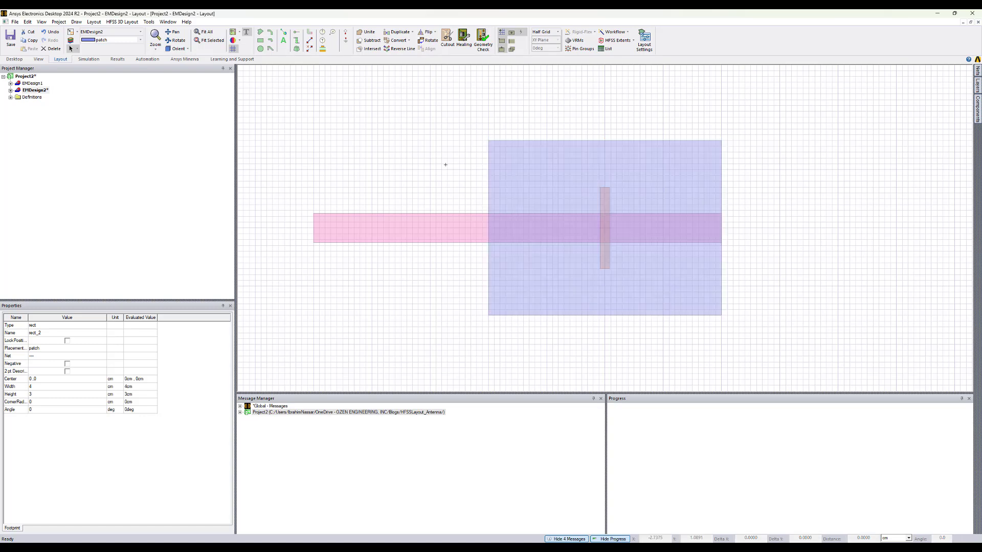
{"action": "left_click", "coordinate": [432, 233]}
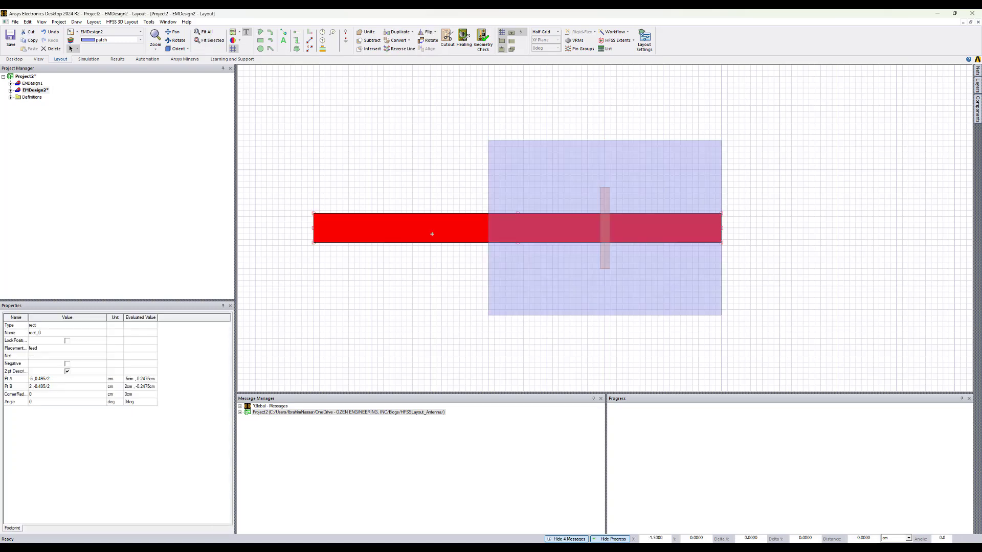
{"action": "left_click", "coordinate": [432, 189]}
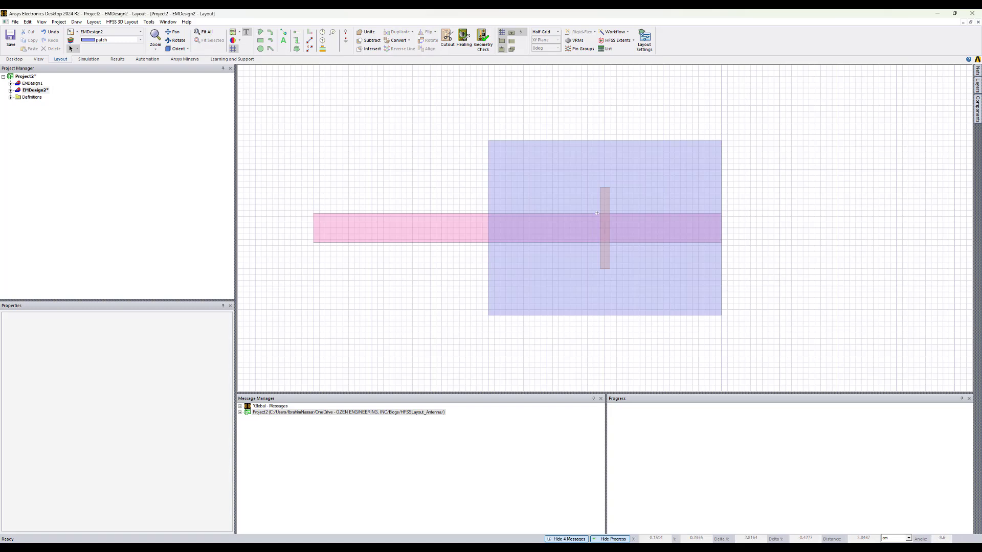
{"action": "left_click", "coordinate": [600, 201]}
{"action": "left_click", "coordinate": [478, 153]}
Create a port on the feed rectangle's left end edge, away from the patch.
{"action": "right_click", "coordinate": [357, 183]}
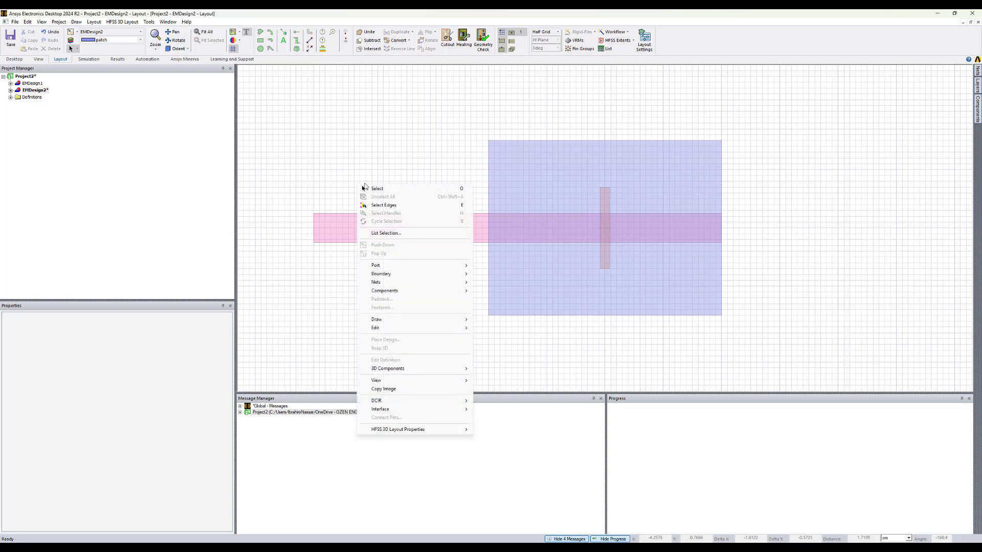
{"action": "left_click", "coordinate": [390, 206]}
{"action": "left_click", "coordinate": [314, 228]}
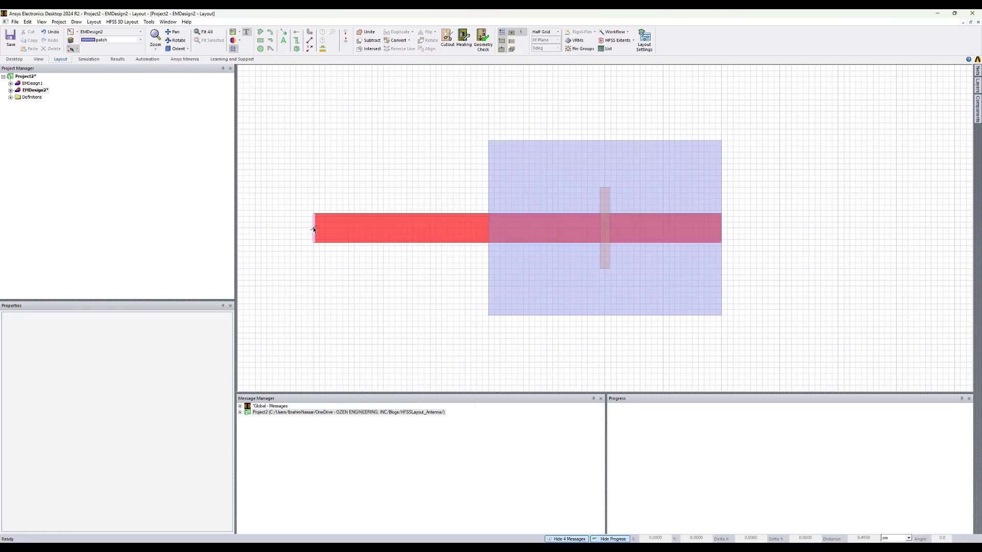
{"action": "right_click", "coordinate": [313, 229]}
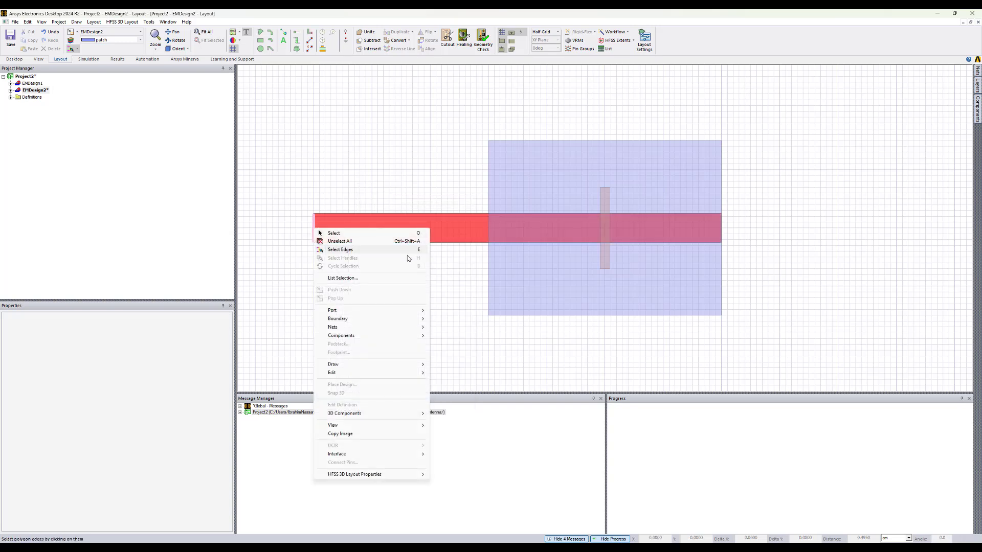
{"action": "left_click", "coordinate": [447, 311]}
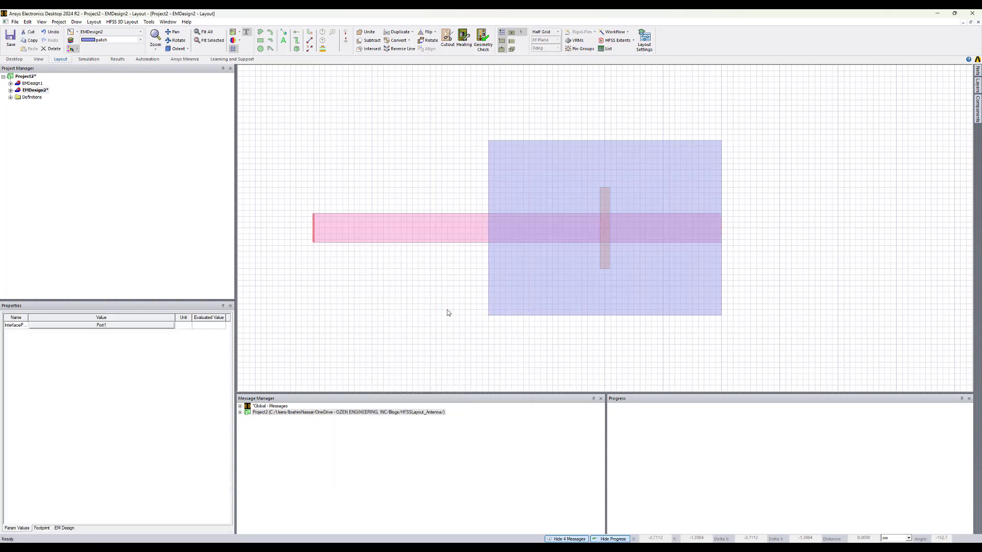
Examine the properties of Port1 among the design's excitations.
{"action": "left_click", "coordinate": [10, 90]}
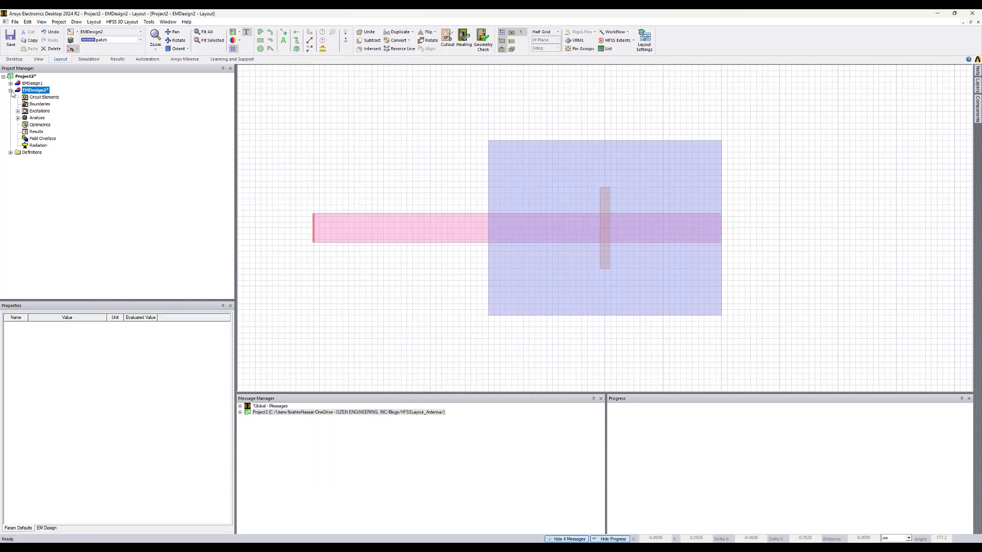
{"action": "left_click", "coordinate": [18, 111]}
{"action": "left_click", "coordinate": [42, 118]}
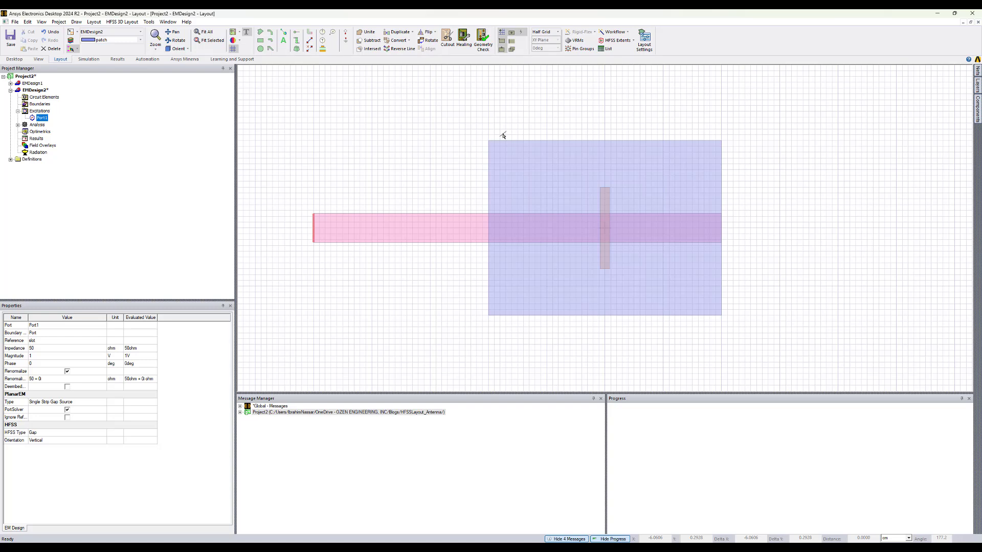
Show the HFSS extents in the layout and set the dielectric horizontal padding to 0.1.
{"action": "left_click", "coordinate": [633, 42]}
{"action": "left_click", "coordinate": [627, 59]}
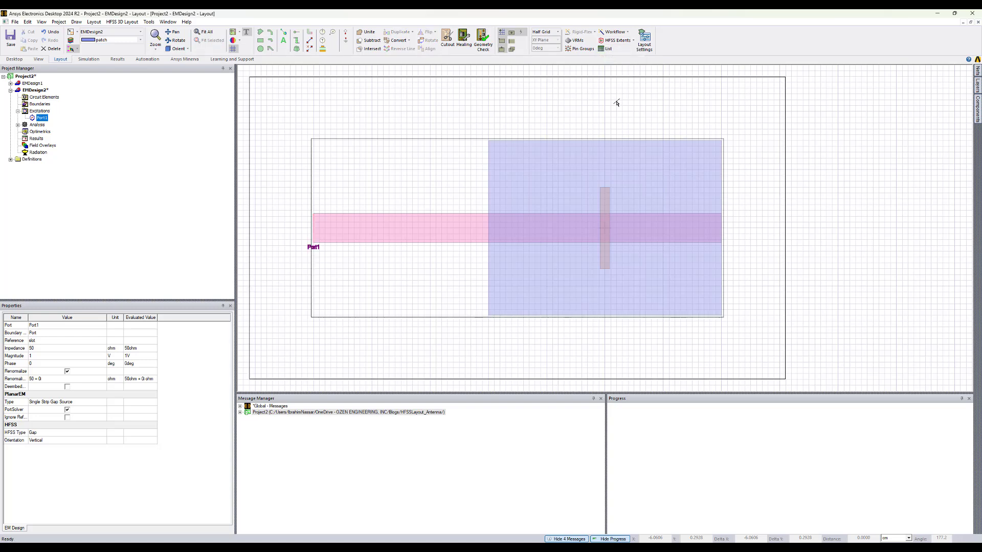
{"action": "left_click", "coordinate": [634, 43]}
{"action": "left_click", "coordinate": [628, 51]}
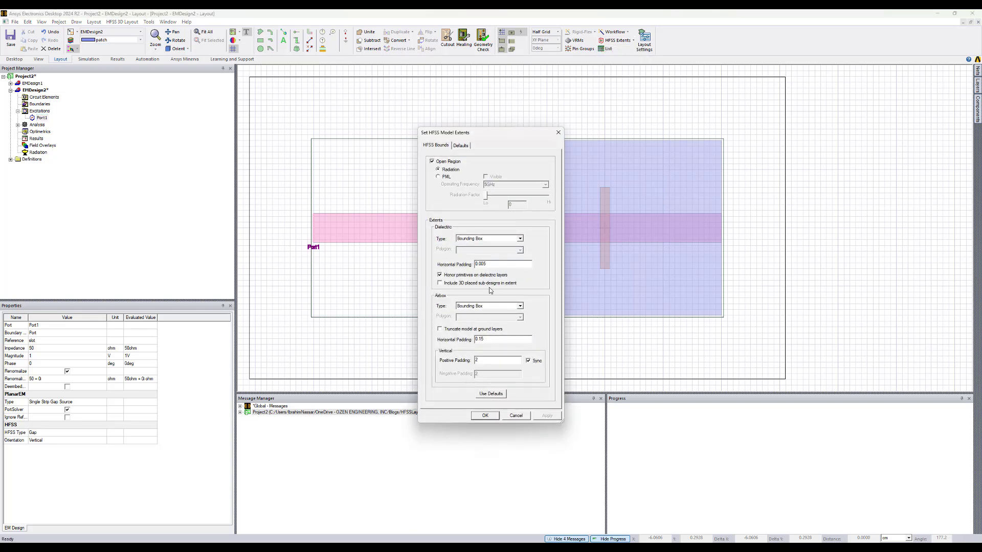
{"action": "left_click_drag", "start_coordinate": [486, 263], "coordinate": [481, 263]}
{"action": "type", "text": "1"}
{"action": "left_click", "coordinate": [481, 417]}
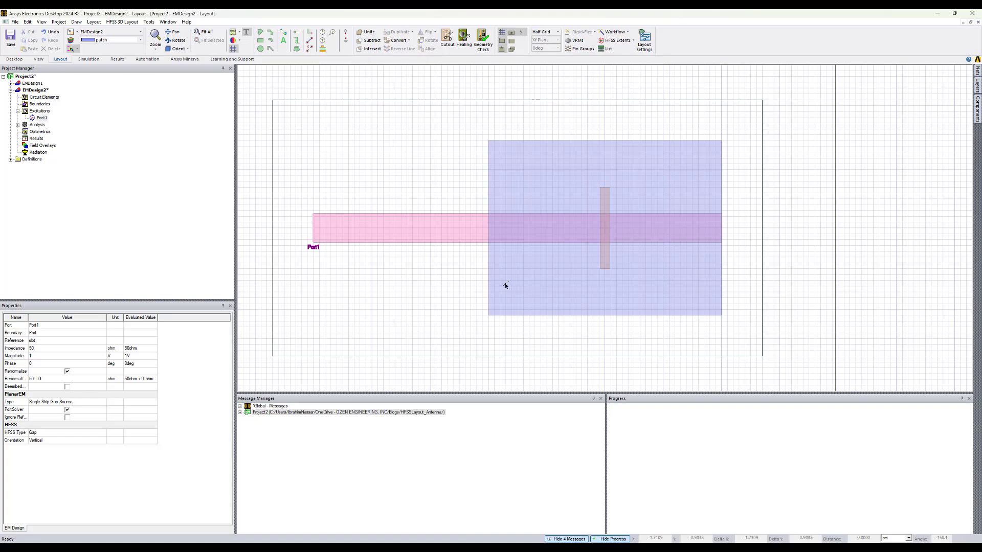
Add an advanced HFSS solution setup with a 2.25 GHz single solution frequency and saved fields, keeping the default solver options.
{"action": "left_click", "coordinate": [175, 40]}
{"action": "left_click_drag", "start_coordinate": [458, 260], "coordinate": [485, 221]}
{"action": "left_click", "coordinate": [18, 125]}
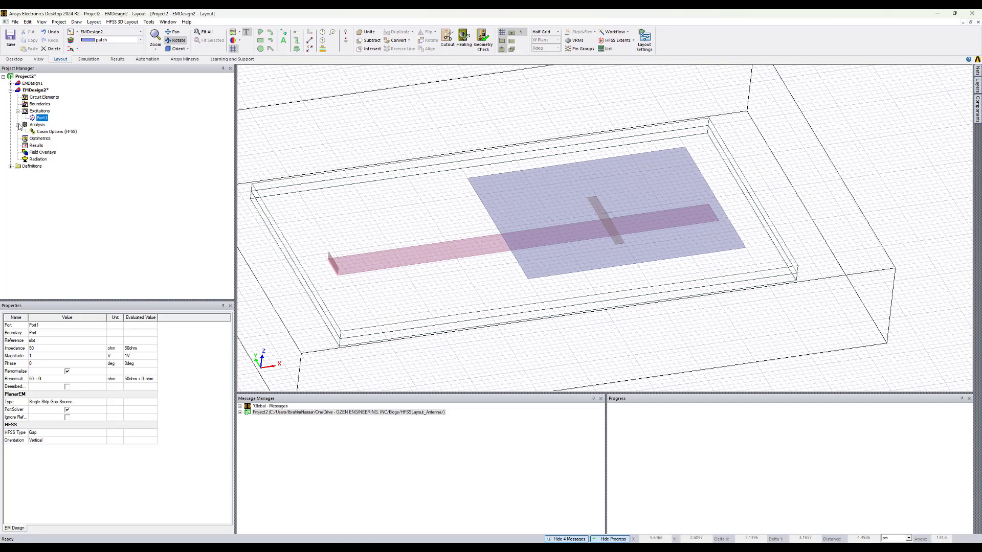
{"action": "right_click", "coordinate": [37, 126]}
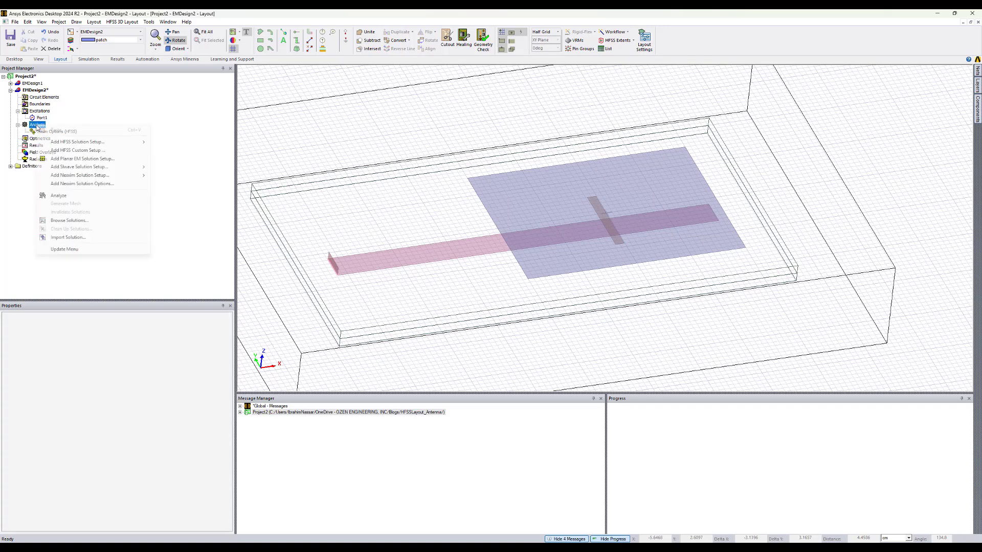
{"action": "mouse_move", "coordinate": [113, 146]}
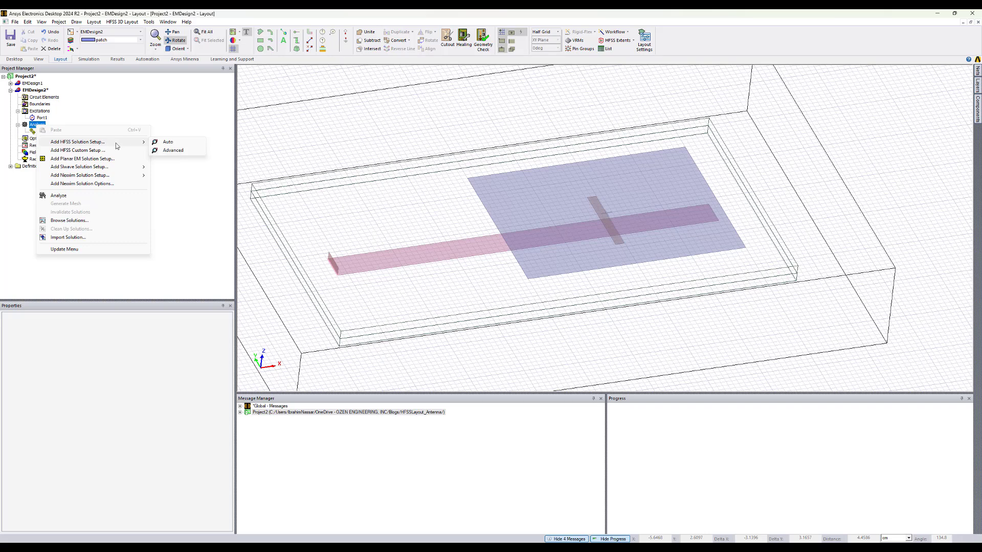
{"action": "left_click", "coordinate": [174, 151]}
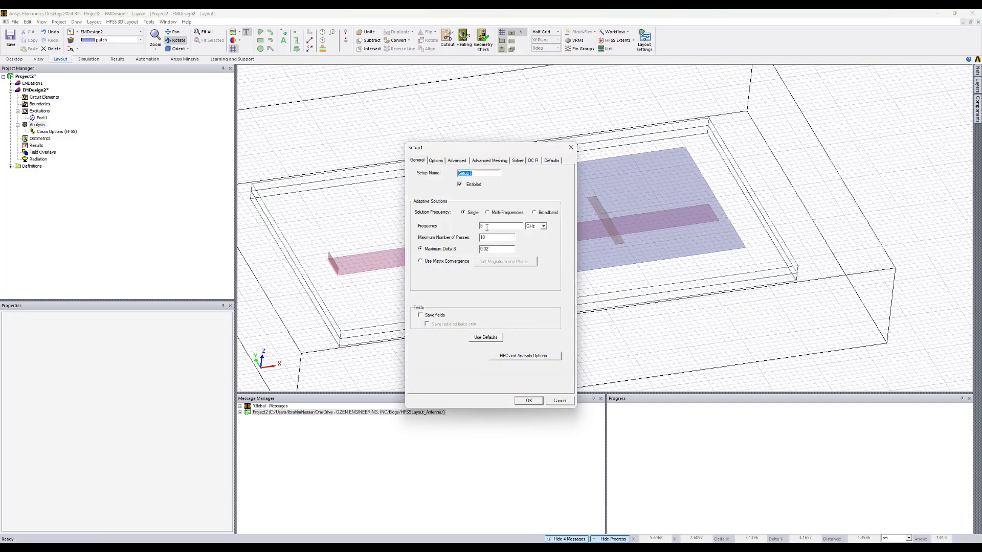
{"action": "left_click", "coordinate": [486, 226]}
{"action": "type", "text": "2.25"}
{"action": "left_click", "coordinate": [426, 317]}
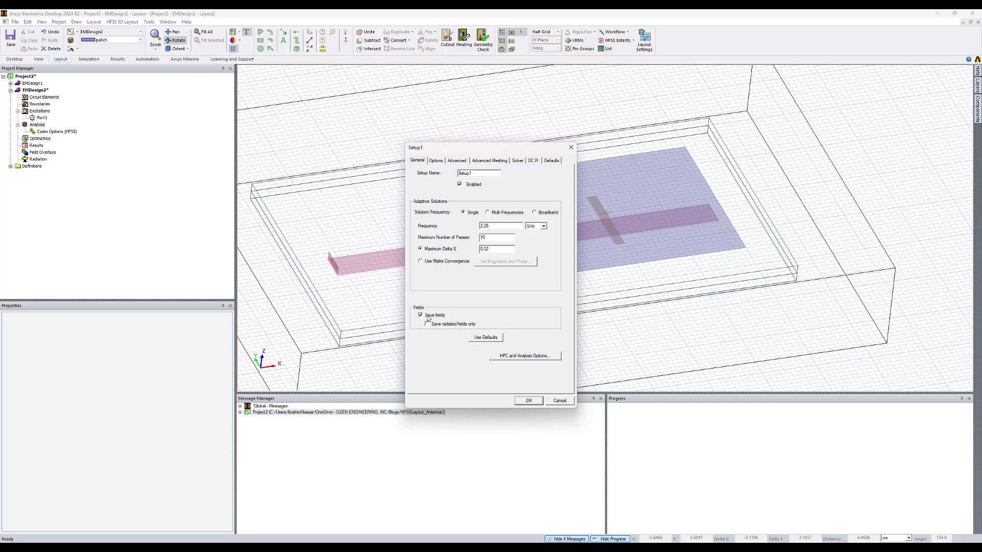
{"action": "left_click", "coordinate": [437, 160]}
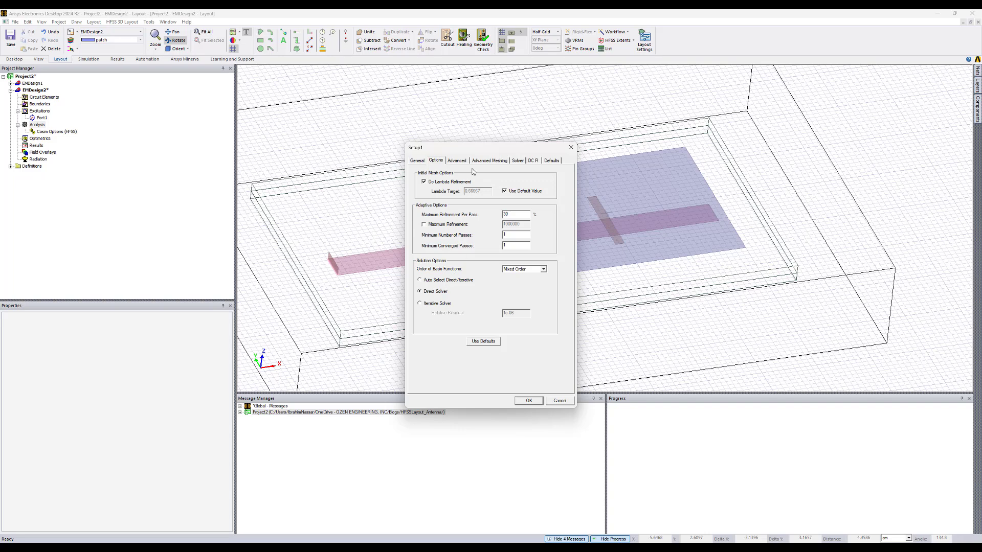
{"action": "left_click", "coordinate": [527, 400]}
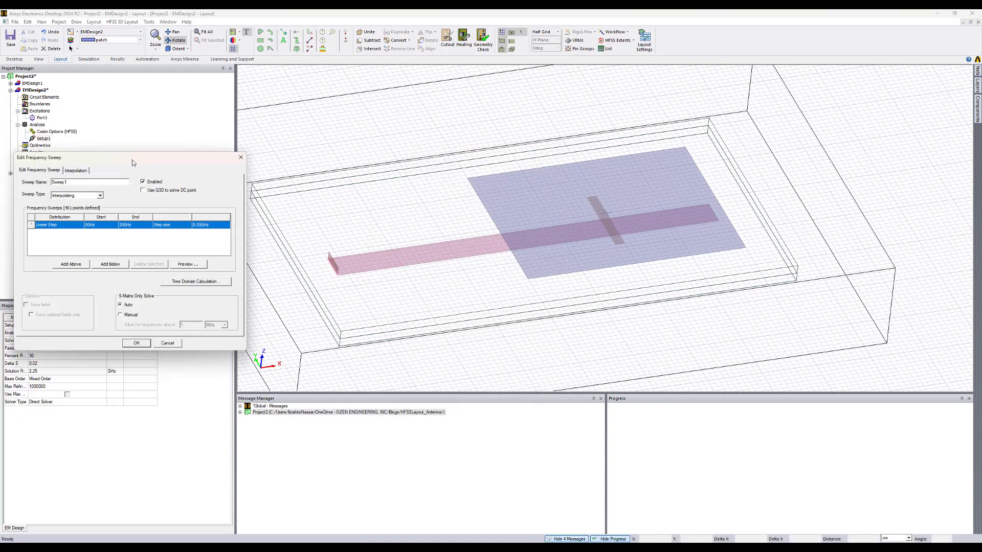
Define the frequency sweep as Interpolating with a Linear Count distribution of 201 points.
{"action": "left_click", "coordinate": [459, 186]}
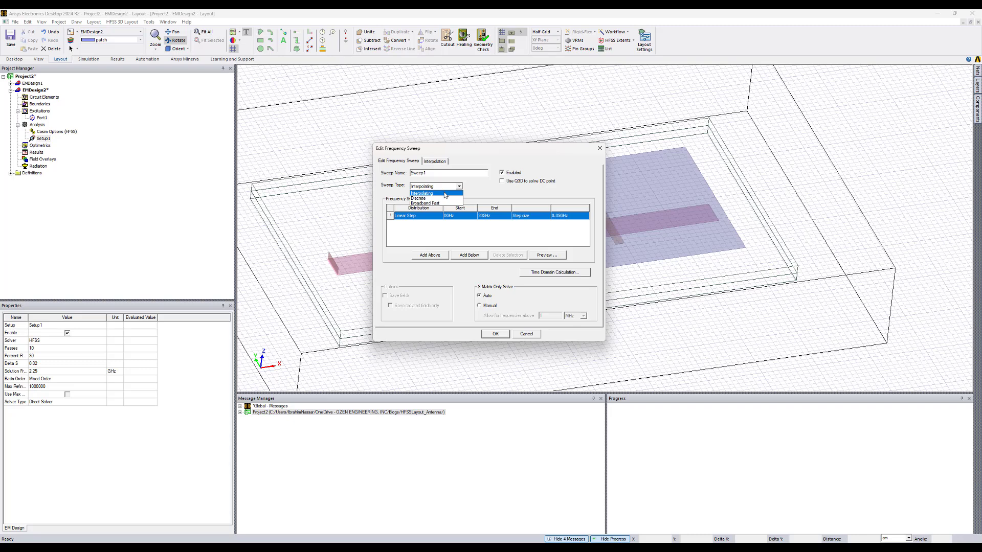
{"action": "left_click", "coordinate": [444, 193]}
{"action": "left_click", "coordinate": [411, 219]}
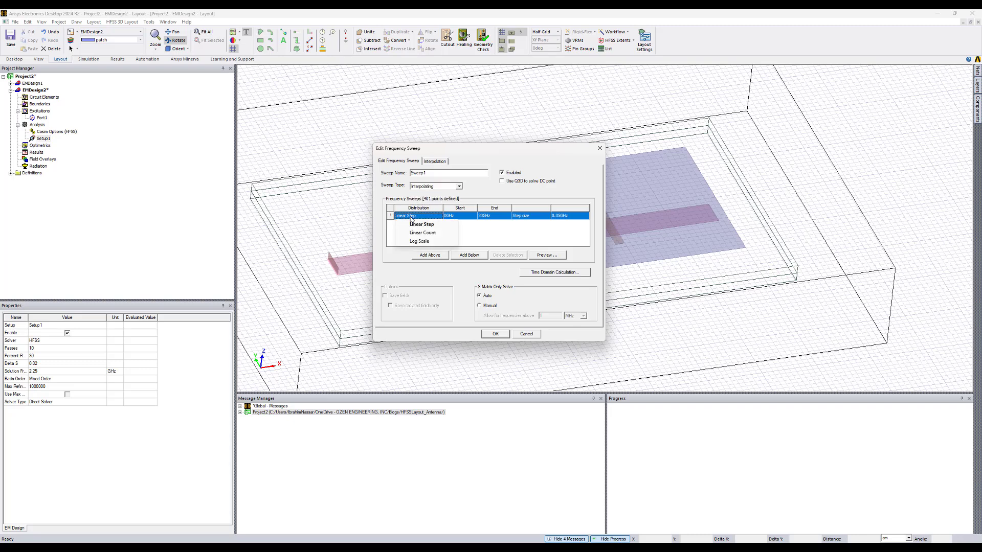
{"action": "left_click", "coordinate": [416, 233]}
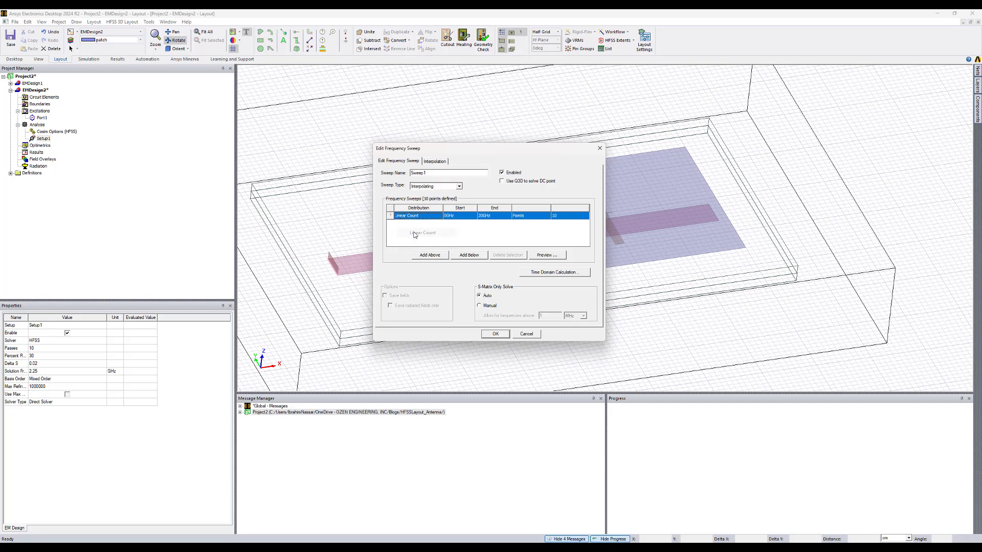
{"action": "left_click", "coordinate": [561, 217]}
{"action": "type", "text": "201"}
{"action": "key", "text": "Return"}
Set the sweep range from 1 GHz to 3 GHz and accept the sweep.
{"action": "left_click", "coordinate": [447, 216]}
{"action": "left_click", "coordinate": [484, 217]}
{"action": "left_click", "coordinate": [484, 217]}
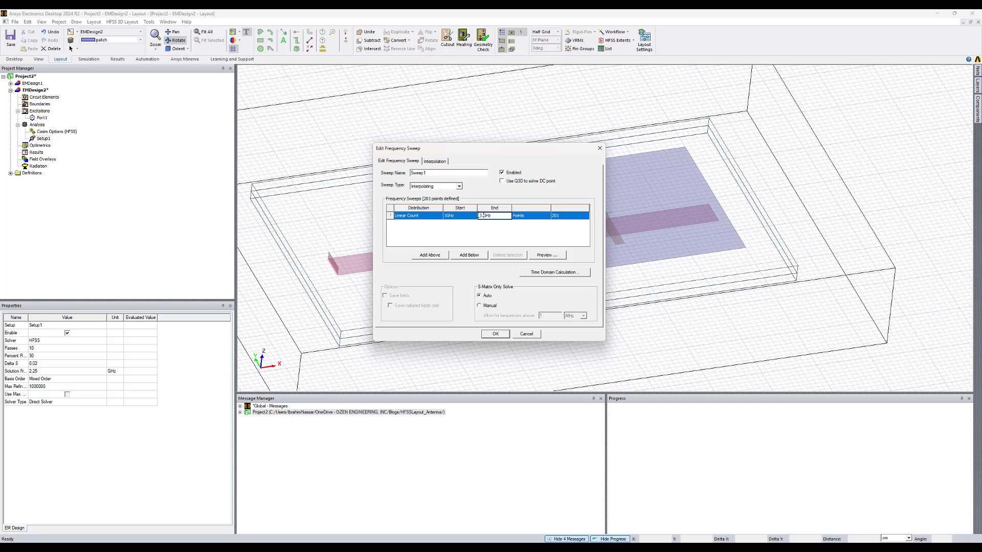
{"action": "key", "text": "Return"}
{"action": "left_click", "coordinate": [495, 333]}
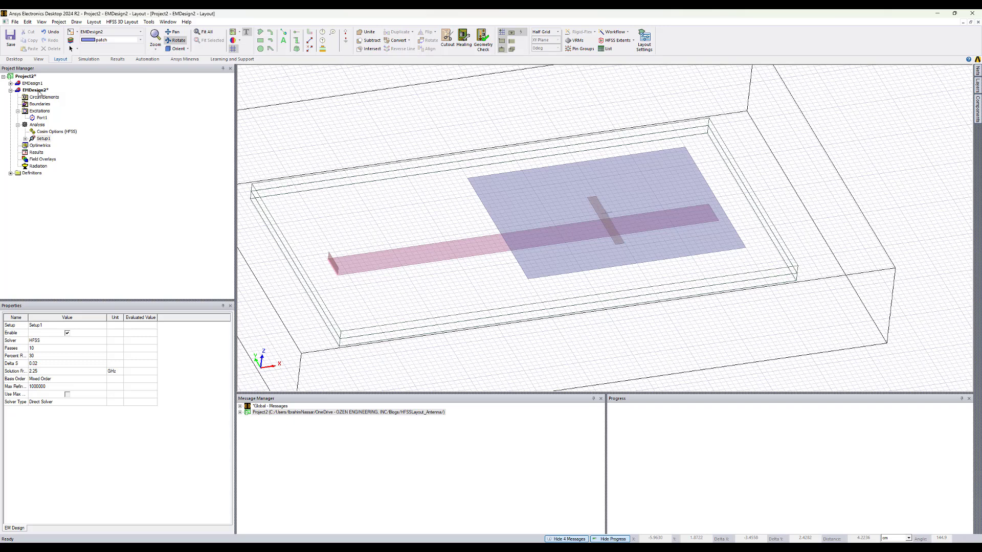
Run the analysis of Setup1 and fit the whole model in view.
{"action": "right_click", "coordinate": [42, 140]}
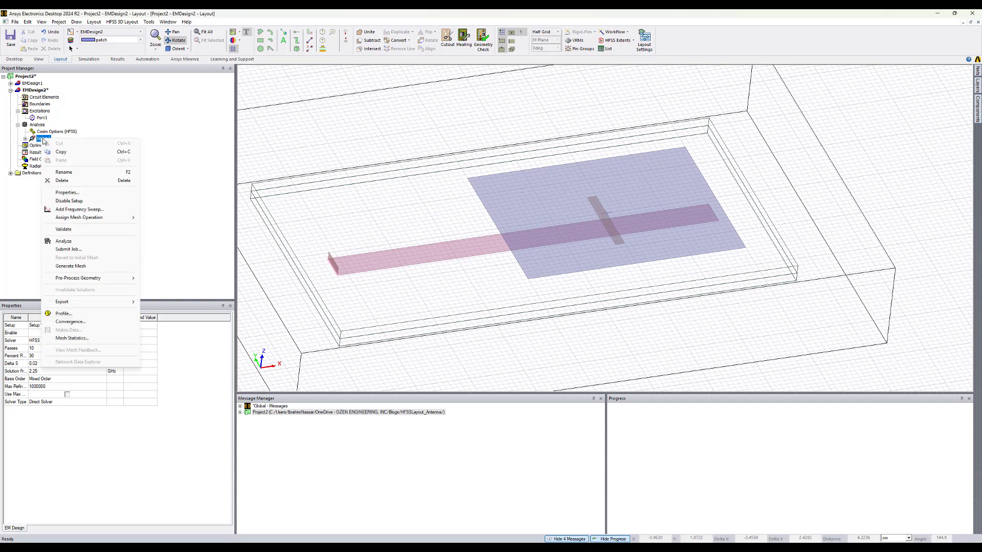
{"action": "left_click", "coordinate": [83, 241]}
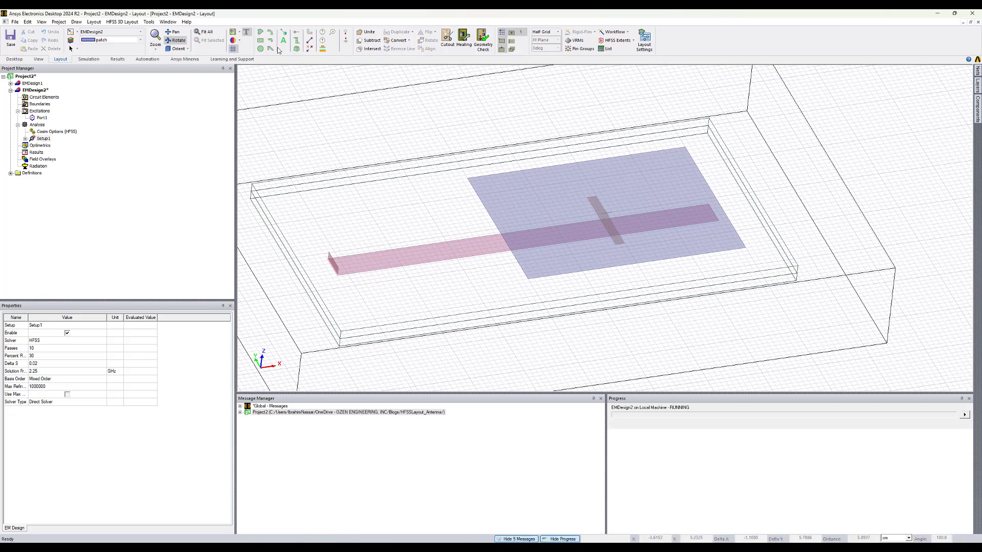
{"action": "left_click", "coordinate": [203, 31]}
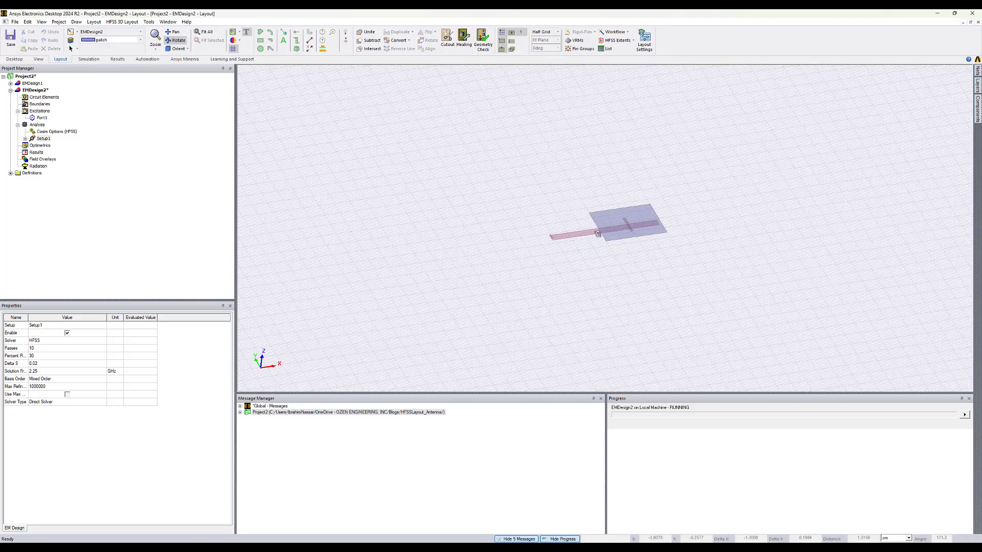
Examine the convergence data and the solution profile of Setup1 while the sweep finishes solving.
{"action": "scroll", "coordinate": [596, 245], "scroll_direction": "up", "scroll_amount": 5}
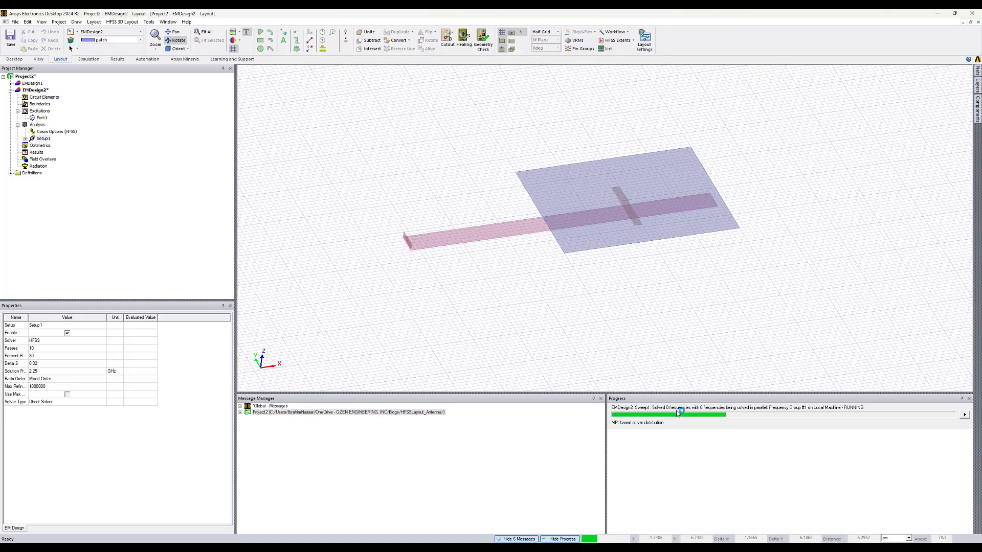
{"action": "right_click", "coordinate": [45, 139]}
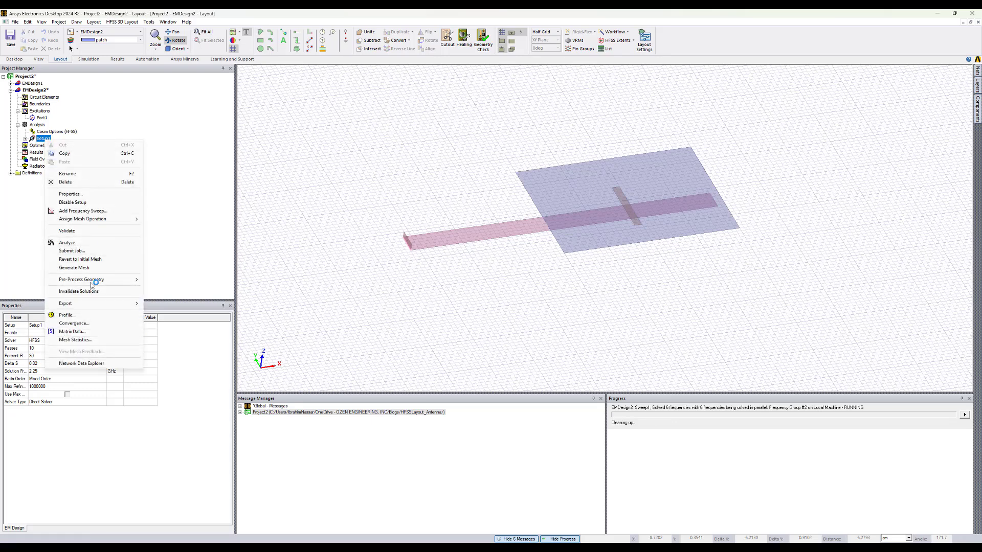
{"action": "left_click", "coordinate": [85, 325]}
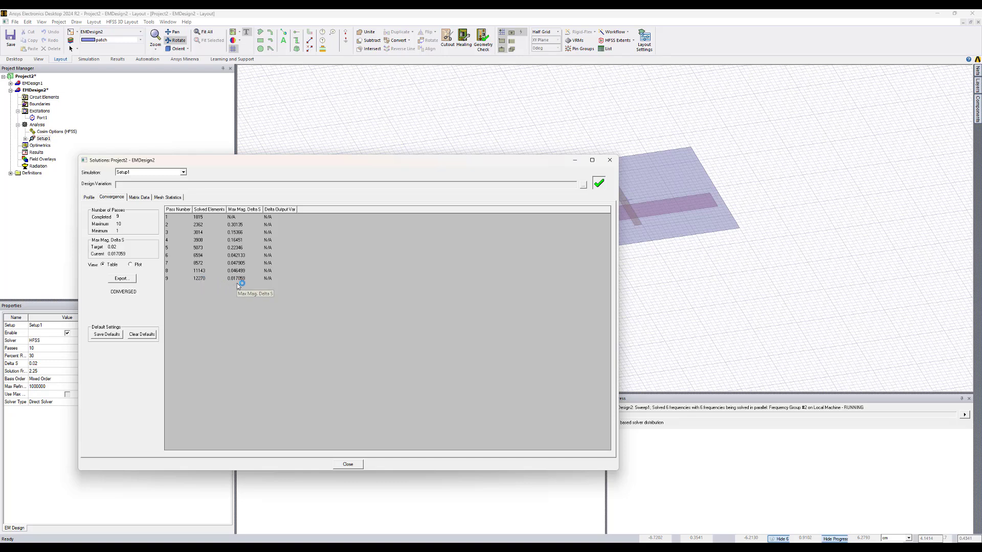
{"action": "left_click", "coordinate": [89, 197]}
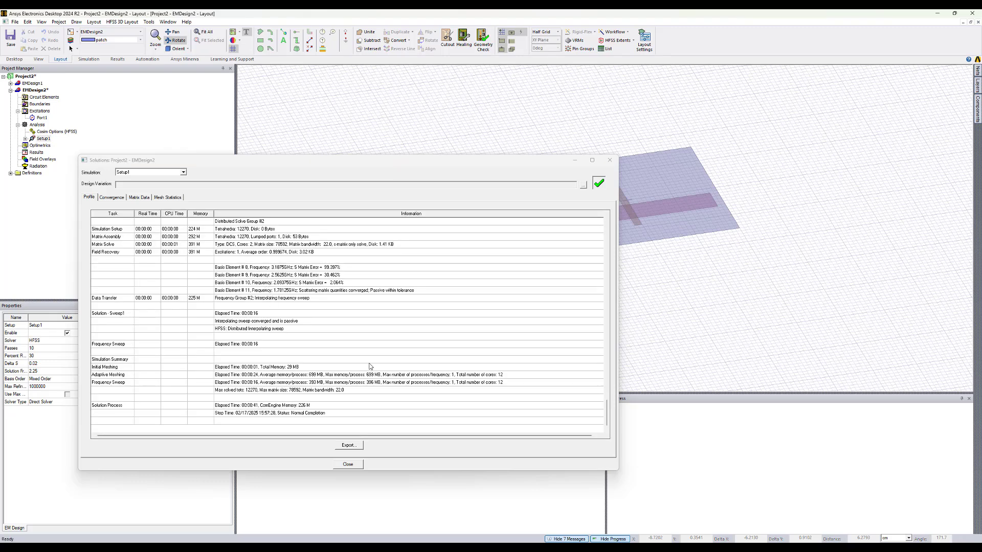
{"action": "scroll", "coordinate": [257, 287], "scroll_direction": "up", "scroll_amount": 6}
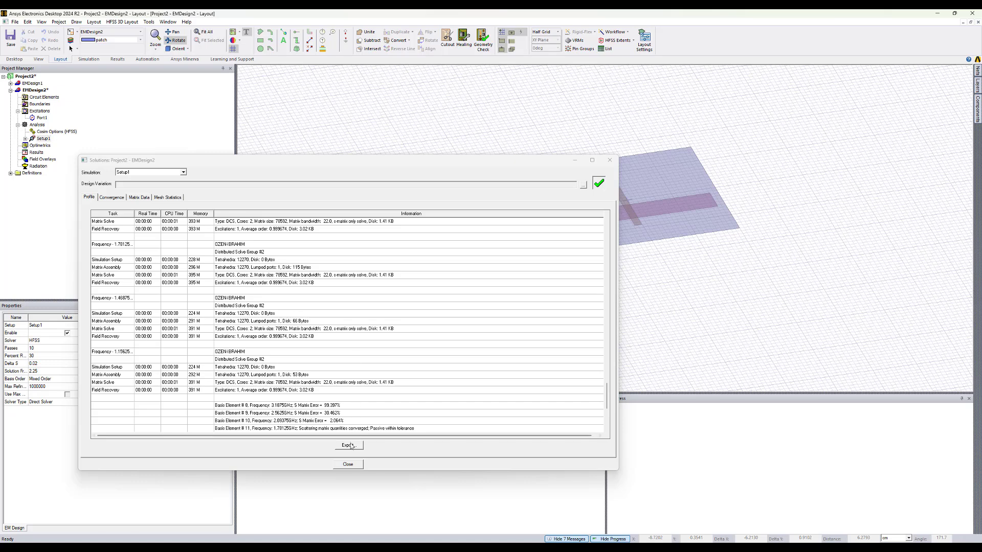
{"action": "left_click", "coordinate": [348, 464]}
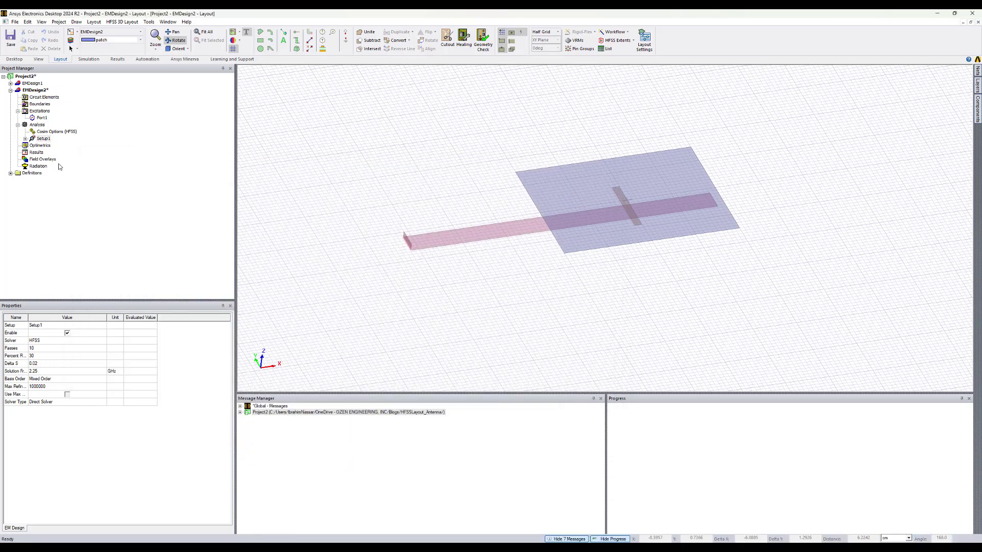
Create a standard rectangular plot of S(Port1,Port1) in dB versus frequency from the Setup1 Sweep1 solution.
{"action": "right_click", "coordinate": [37, 153]}
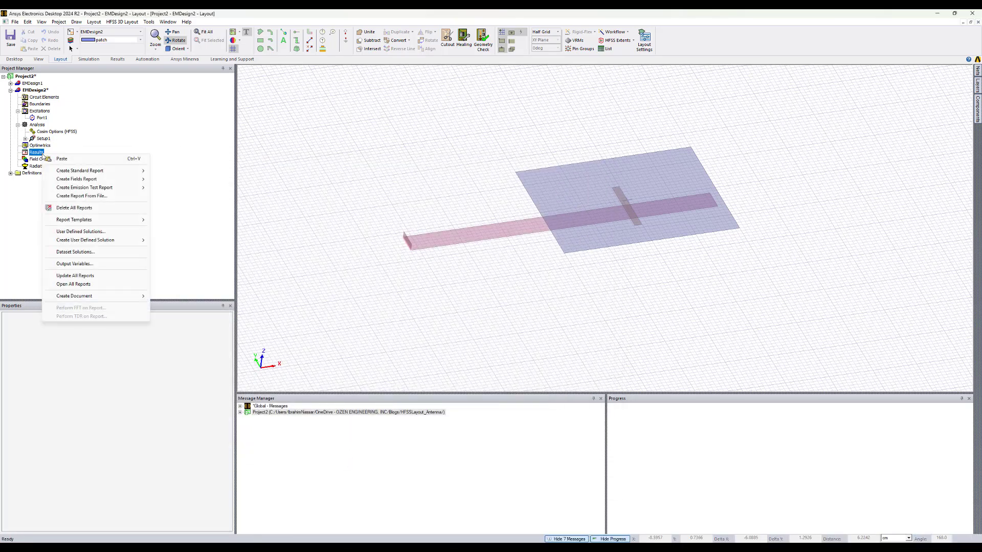
{"action": "mouse_move", "coordinate": [141, 172]}
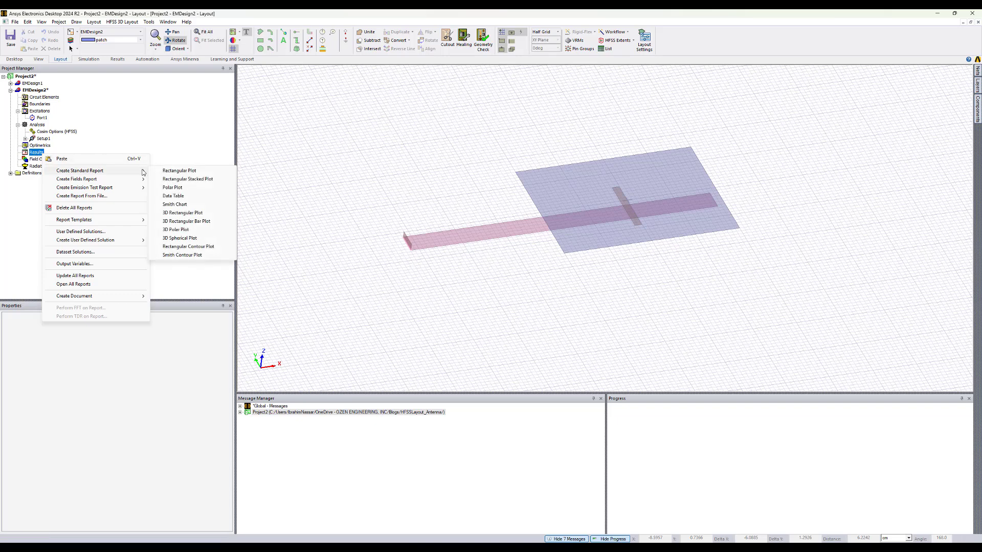
{"action": "left_click", "coordinate": [164, 172]}
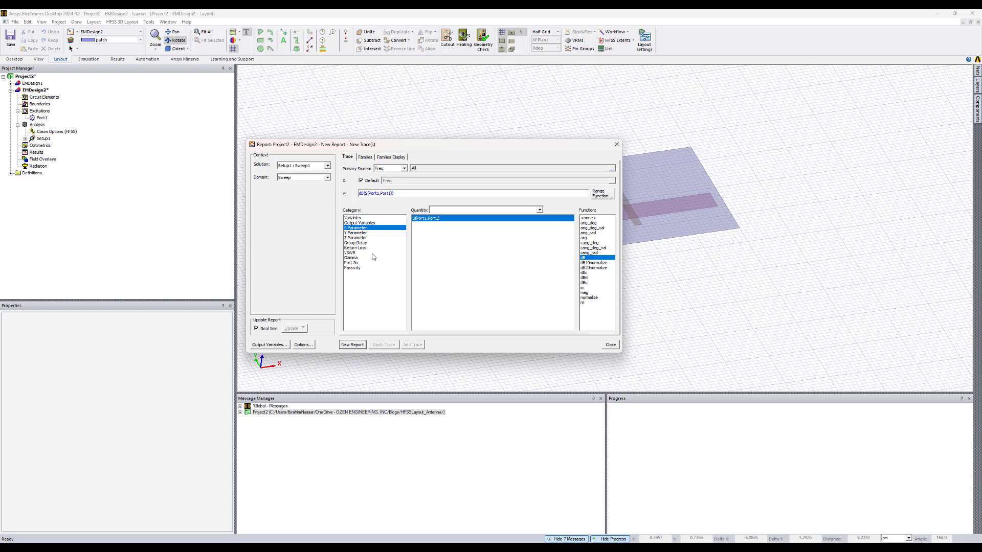
{"action": "left_click", "coordinate": [349, 347]}
{"action": "left_click", "coordinate": [611, 345]}
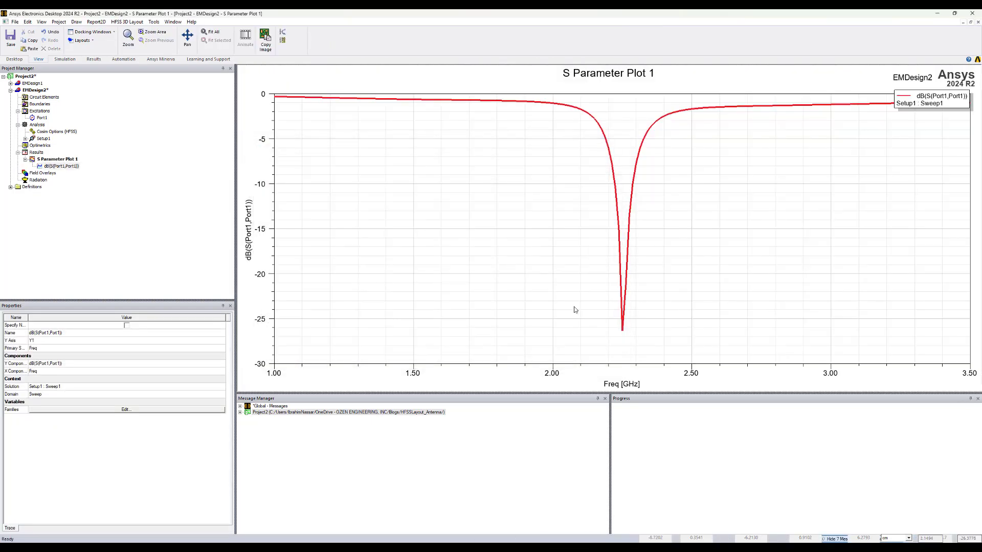
Place a marker on the return-loss curve at its 2.25 GHz minimum.
{"action": "right_click", "coordinate": [555, 270]}
{"action": "mouse_move", "coordinate": [613, 272]}
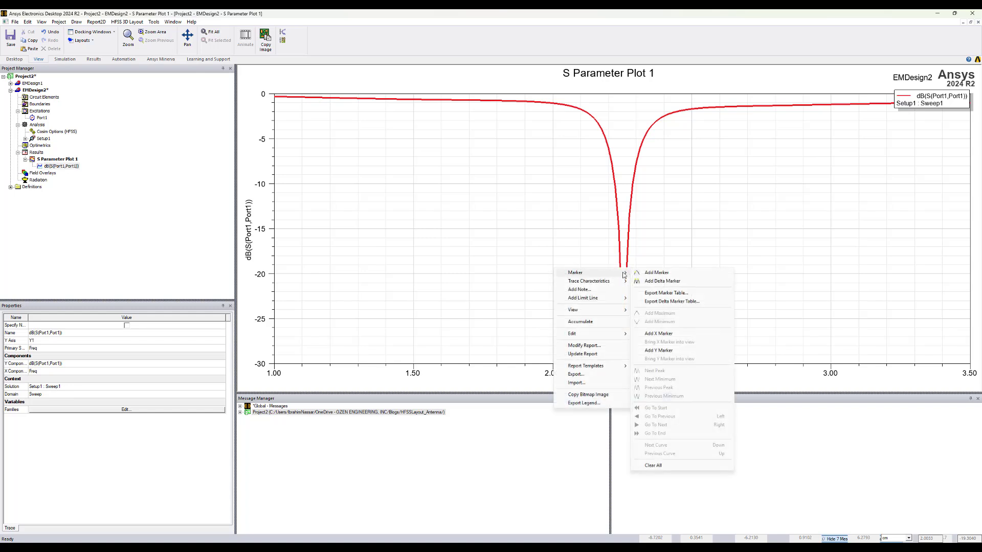
{"action": "left_click", "coordinate": [656, 272]}
{"action": "left_click", "coordinate": [622, 329]}
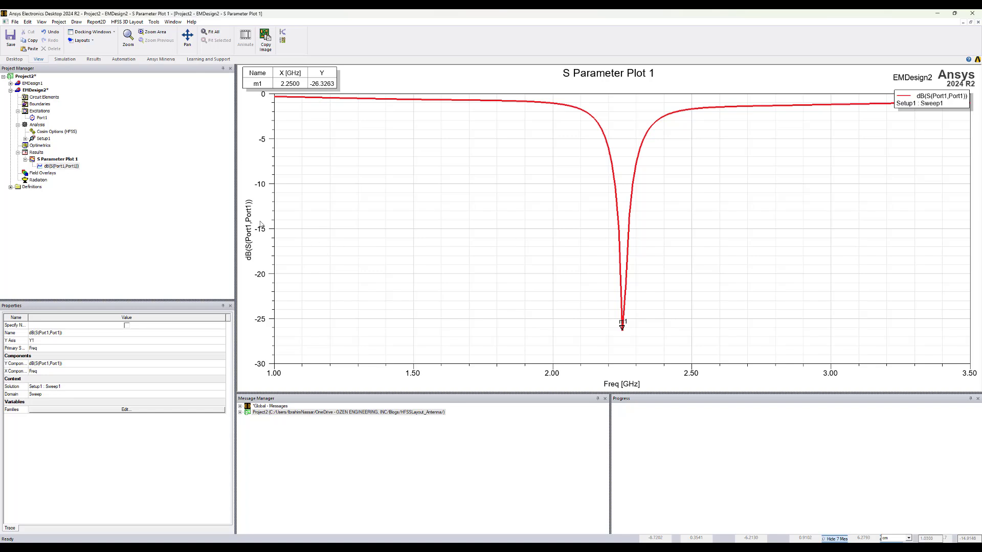
Insert a far-field infinite sphere with Phi from 0 to 360 deg and Theta from -180 to 180 deg.
{"action": "right_click", "coordinate": [36, 153]}
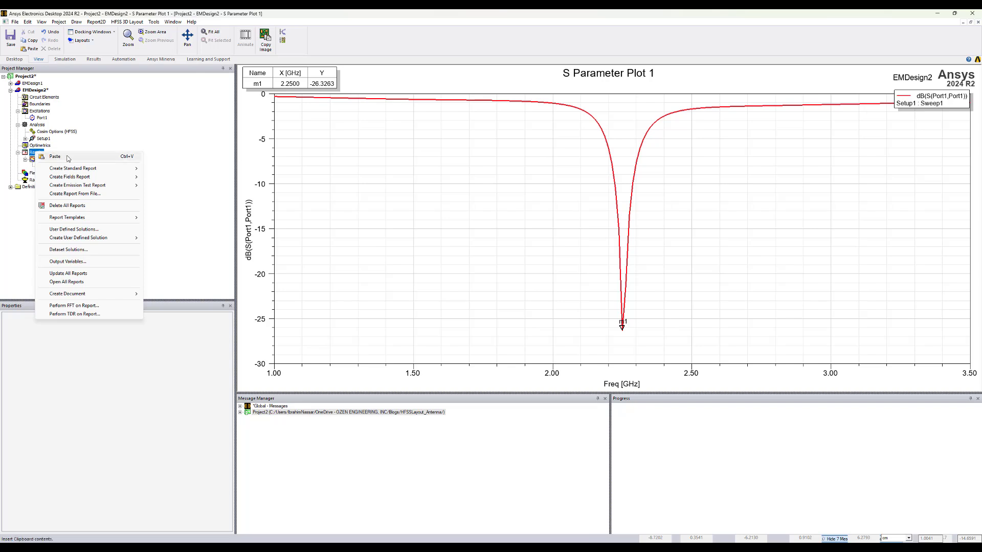
{"action": "left_click", "coordinate": [30, 182]}
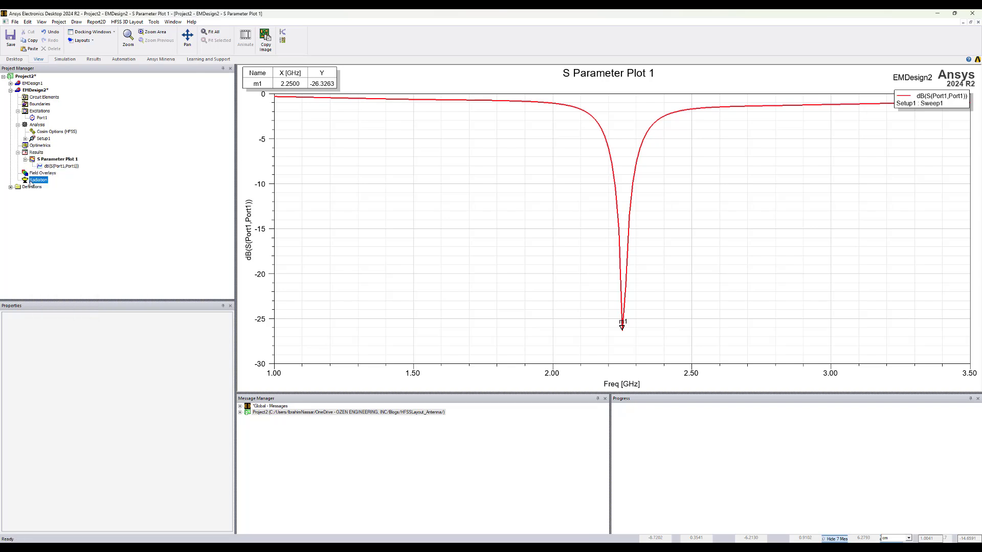
{"action": "right_click", "coordinate": [30, 181]}
{"action": "mouse_move", "coordinate": [102, 186]}
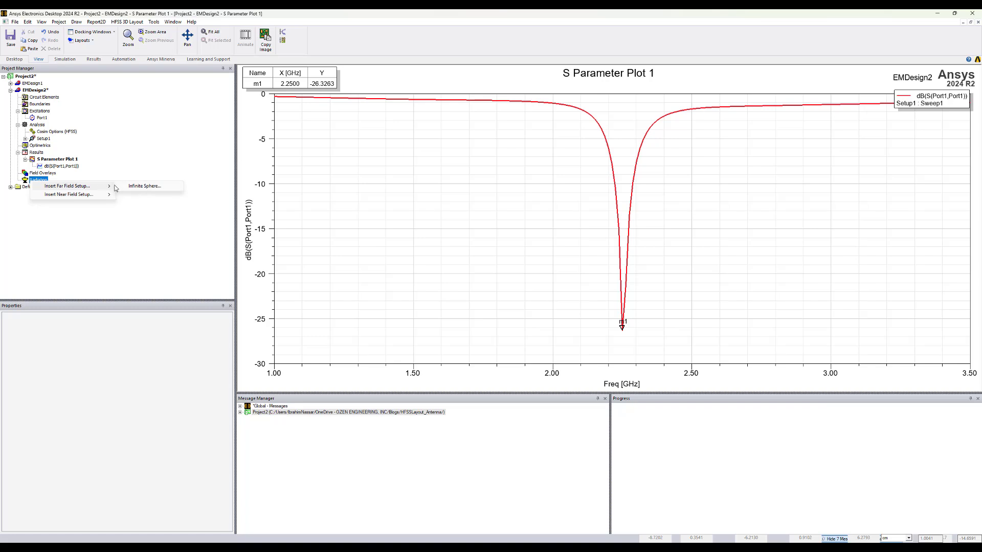
{"action": "left_click", "coordinate": [133, 187]}
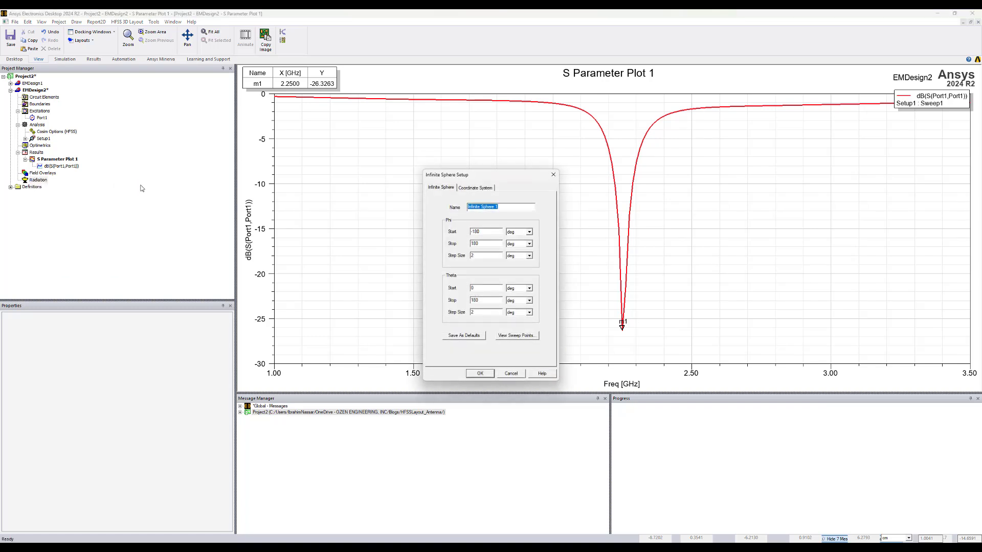
{"action": "key", "text": "Tab"}
{"action": "type", "text": "0"}
{"action": "type", "text": "36"}
{"action": "left_click", "coordinate": [479, 373]}
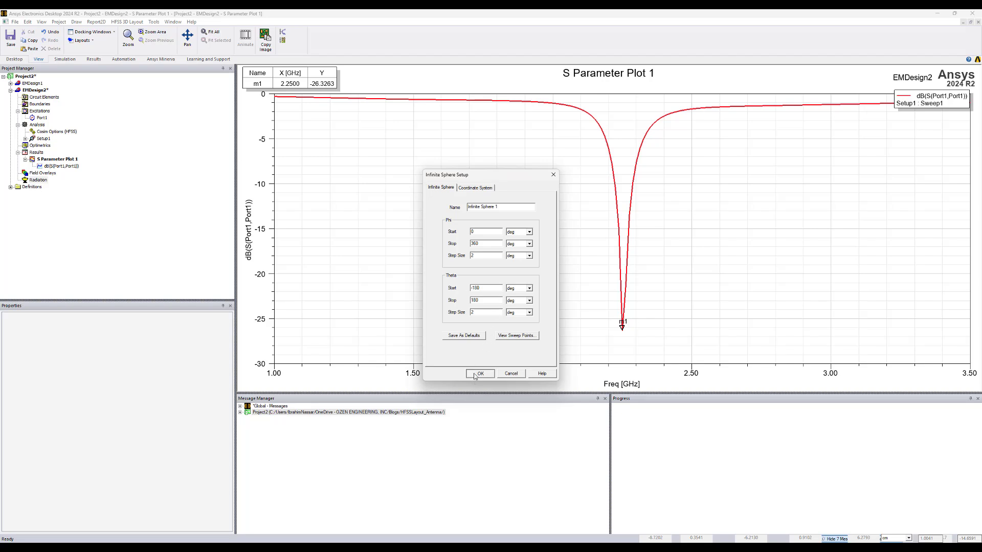
Create an antenna parameters data table listing PeakDirectivity and PeakGain in dB for Infinite Sphere 1.
{"action": "right_click", "coordinate": [40, 154]}
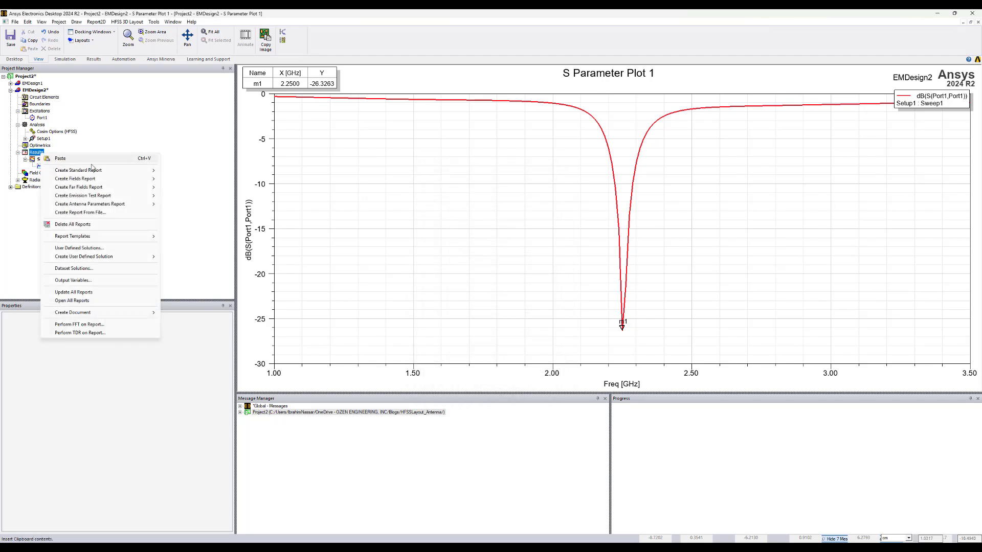
{"action": "mouse_move", "coordinate": [134, 205]}
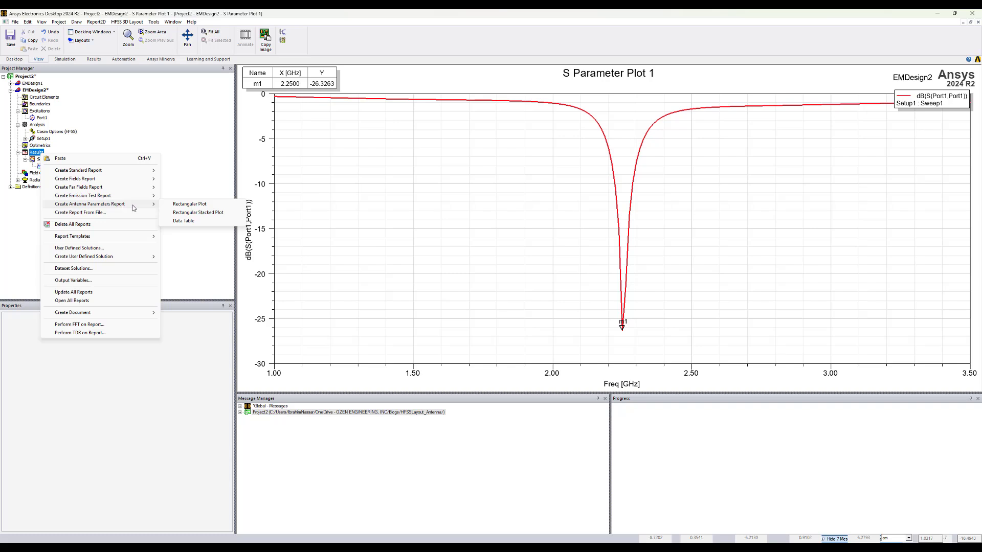
{"action": "left_click", "coordinate": [184, 221]}
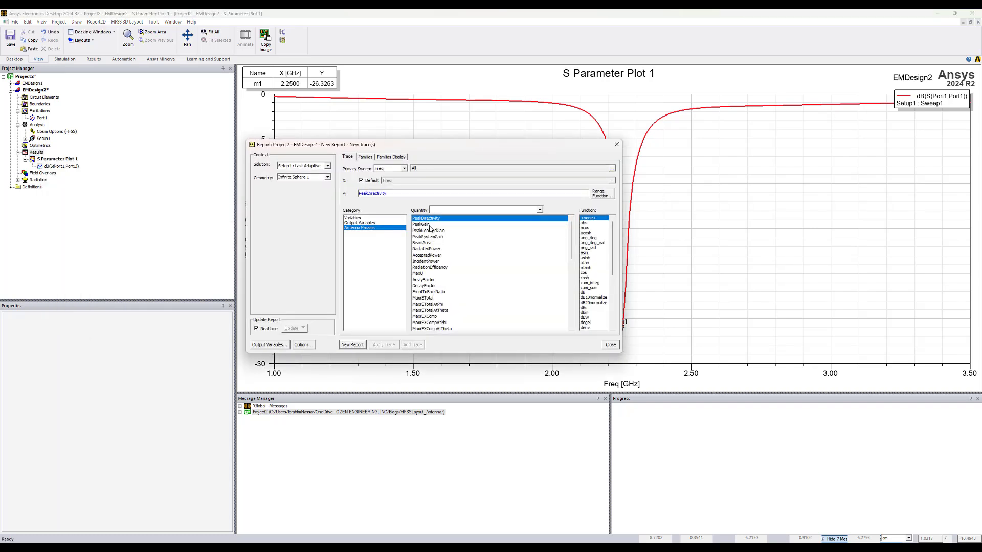
{"action": "left_click", "coordinate": [428, 225]}
{"action": "left_click", "coordinate": [434, 219], "text": "ctrl"}
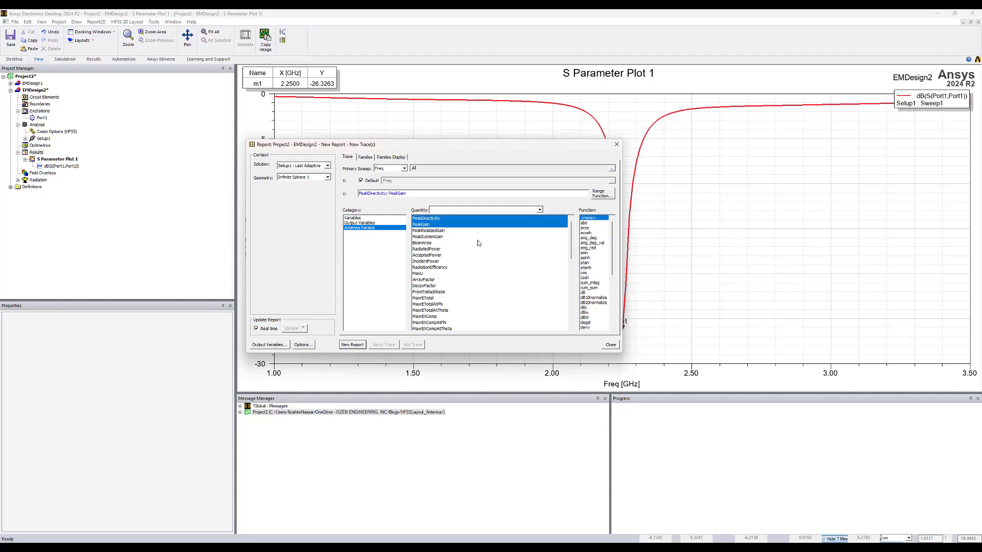
{"action": "left_click", "coordinate": [584, 293]}
{"action": "left_click", "coordinate": [363, 346]}
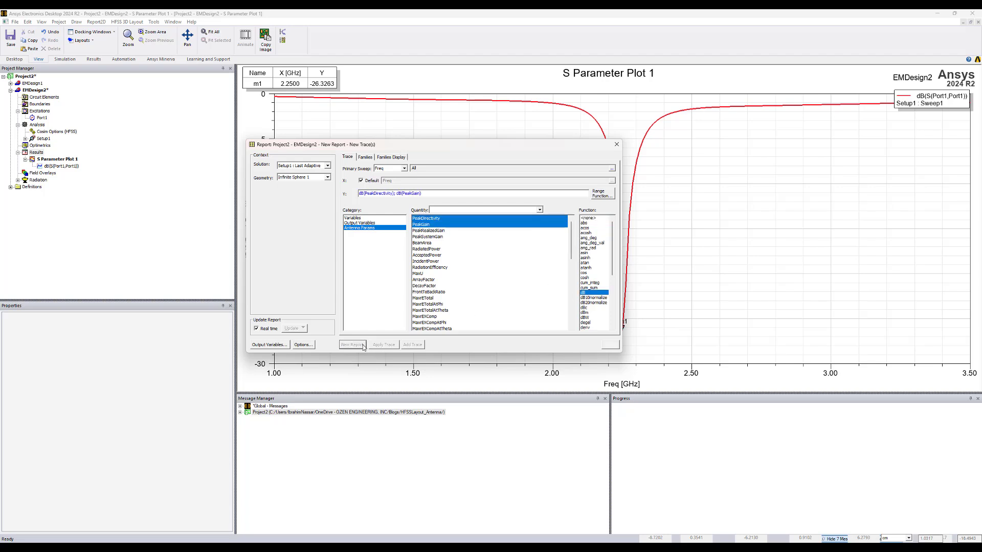
Add RadiationEfficiency as a further trace in the antenna parameters table and finish the report.
{"action": "left_click", "coordinate": [437, 268]}
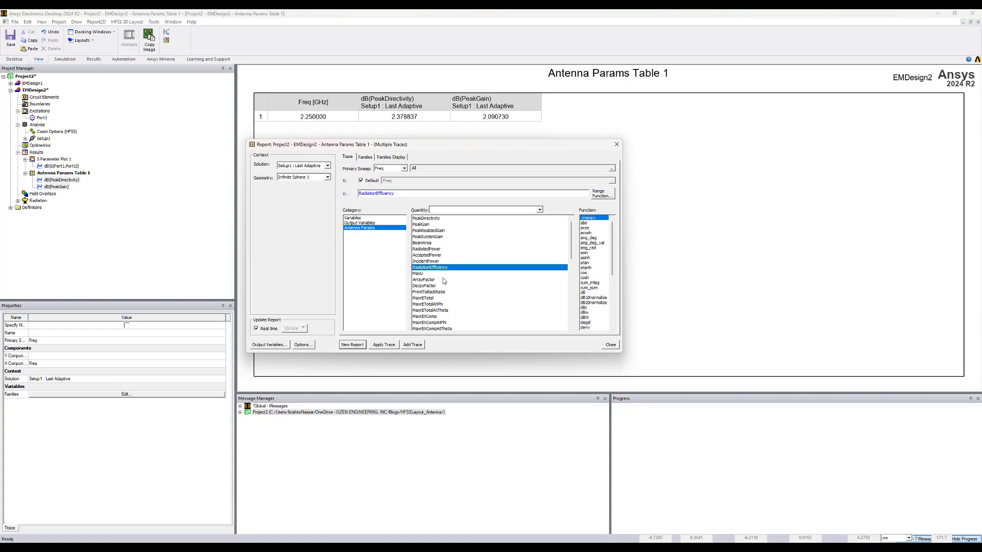
{"action": "left_click", "coordinate": [419, 345]}
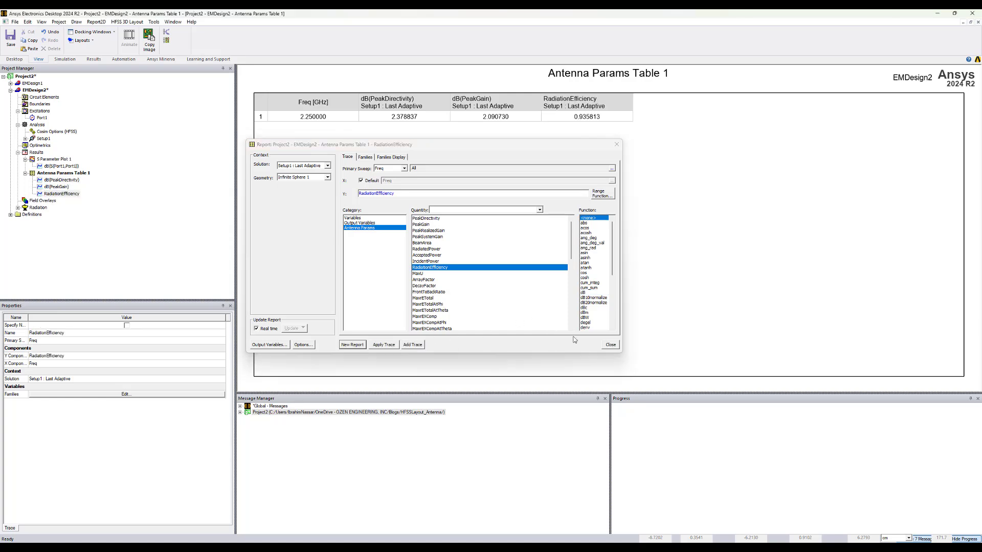
{"action": "left_click", "coordinate": [610, 345]}
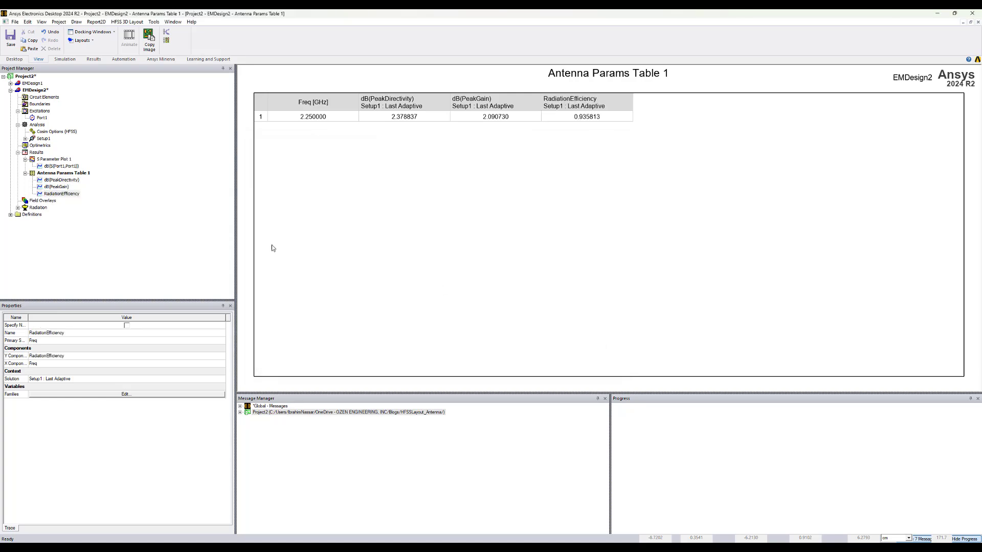
Set up a far-field radiation pattern report of GainTotal in dB versus Theta.
{"action": "right_click", "coordinate": [41, 155]}
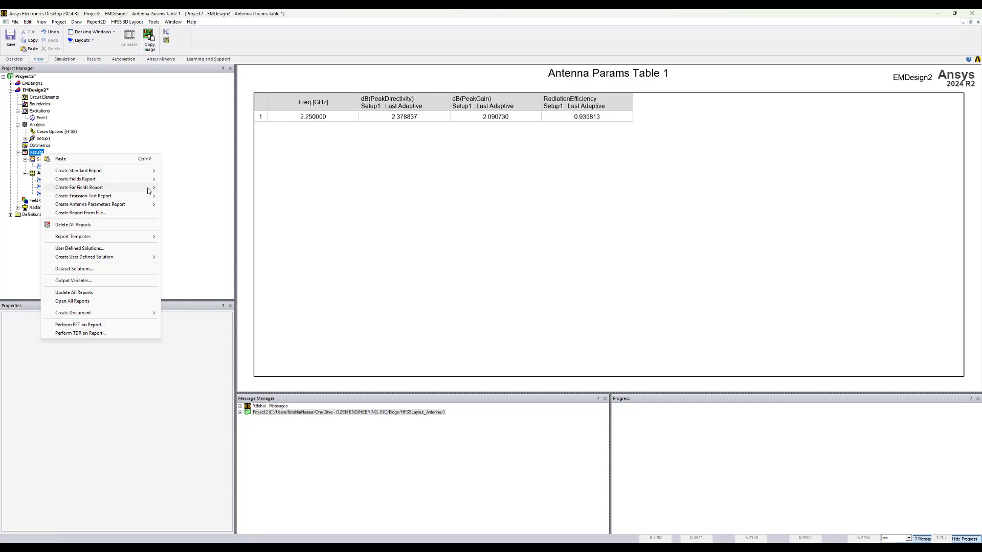
{"action": "left_click", "coordinate": [202, 205]}
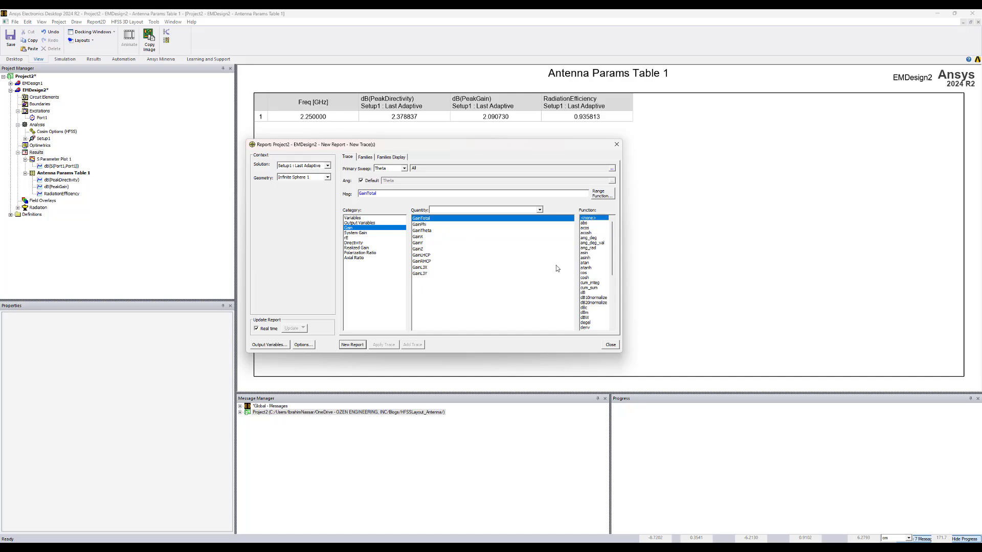
{"action": "left_click", "coordinate": [596, 289]}
Restrict the radiation pattern to the Phi values 0deg and 90deg and generate the gain plot.
{"action": "left_click", "coordinate": [365, 157]}
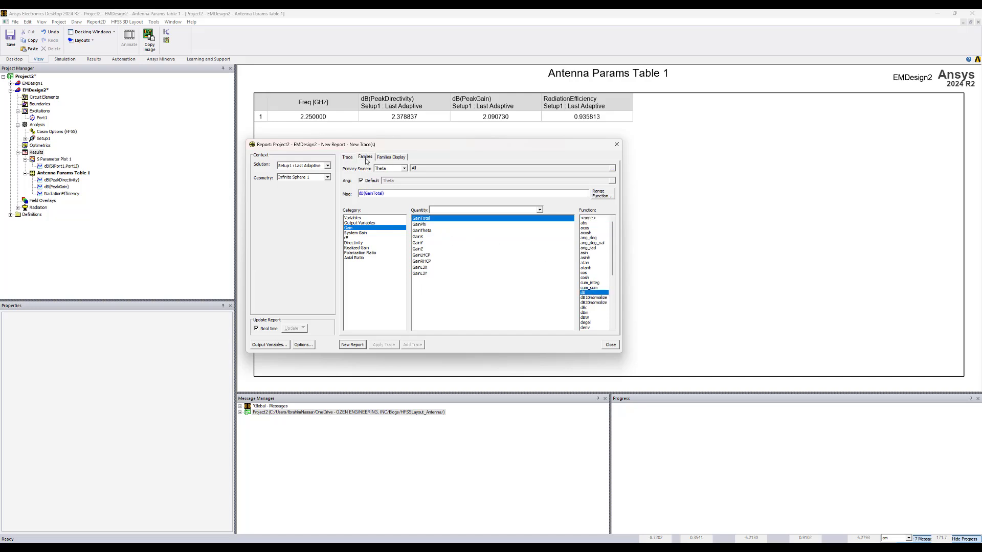
{"action": "left_click", "coordinate": [604, 194]}
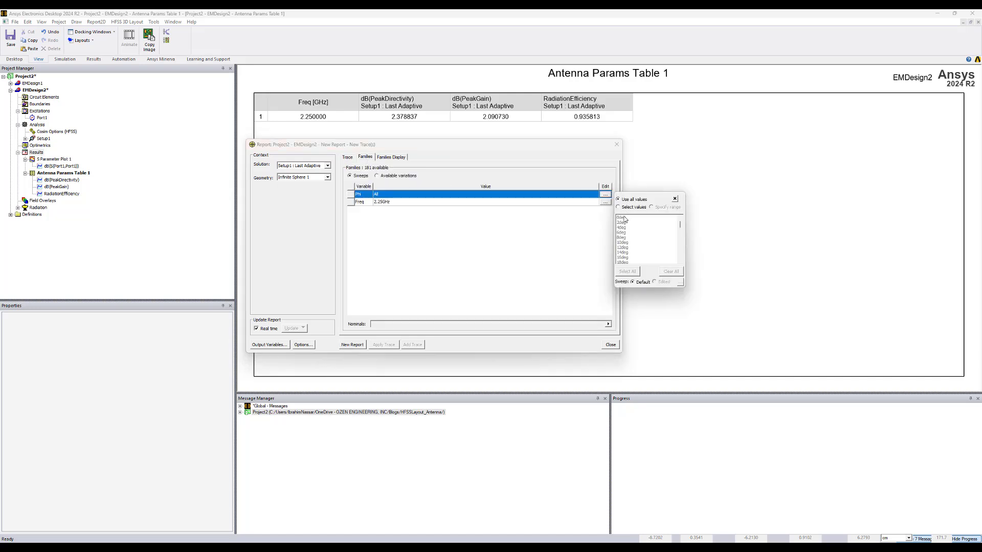
{"action": "left_click", "coordinate": [625, 207]}
{"action": "scroll", "coordinate": [634, 243], "scroll_direction": "down", "scroll_amount": 3}
{"action": "scroll", "coordinate": [634, 244], "scroll_direction": "down", "scroll_amount": 7}
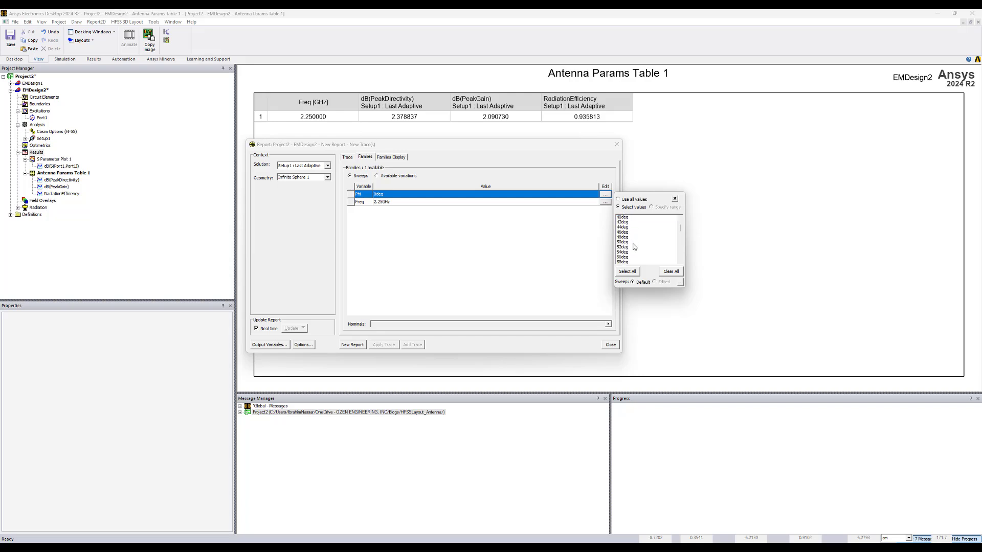
{"action": "scroll", "coordinate": [634, 248], "scroll_direction": "down", "scroll_amount": 3}
{"action": "left_click", "coordinate": [623, 248], "text": "ctrl"}
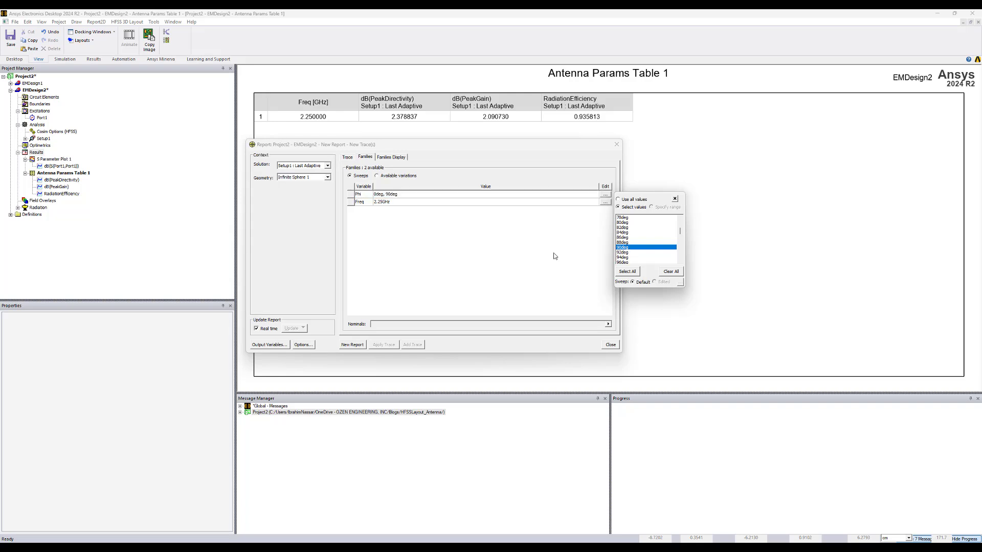
{"action": "left_click", "coordinate": [352, 344]}
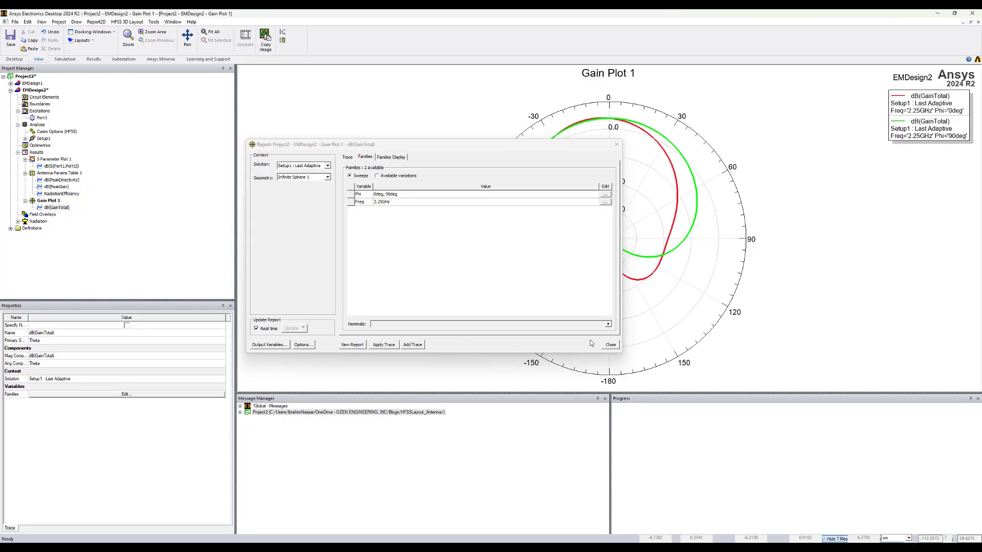
{"action": "left_click", "coordinate": [610, 345]}
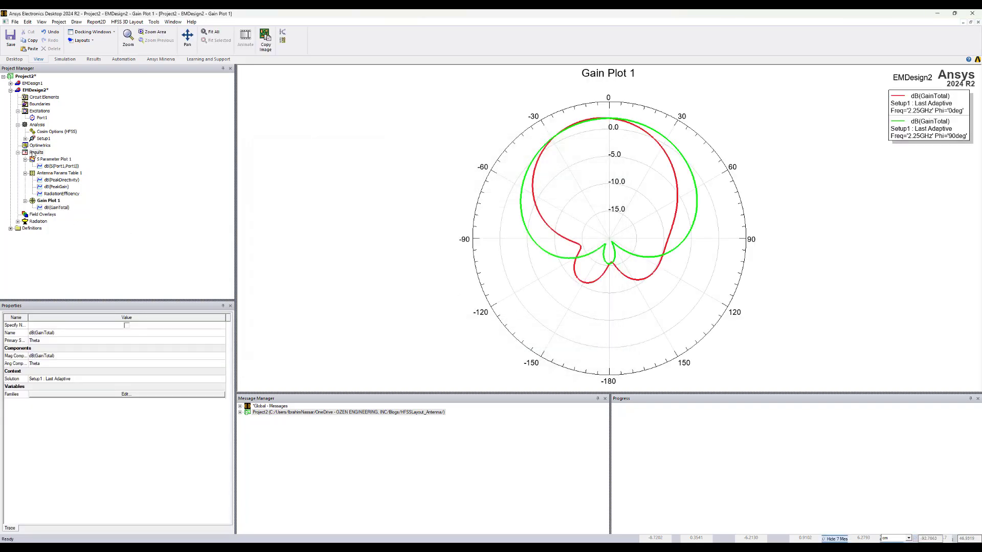
Create a far-field 3D polar plot of GainTotal in dB for Infinite Sphere 1 over all Phi and Theta values.
{"action": "right_click", "coordinate": [35, 152]}
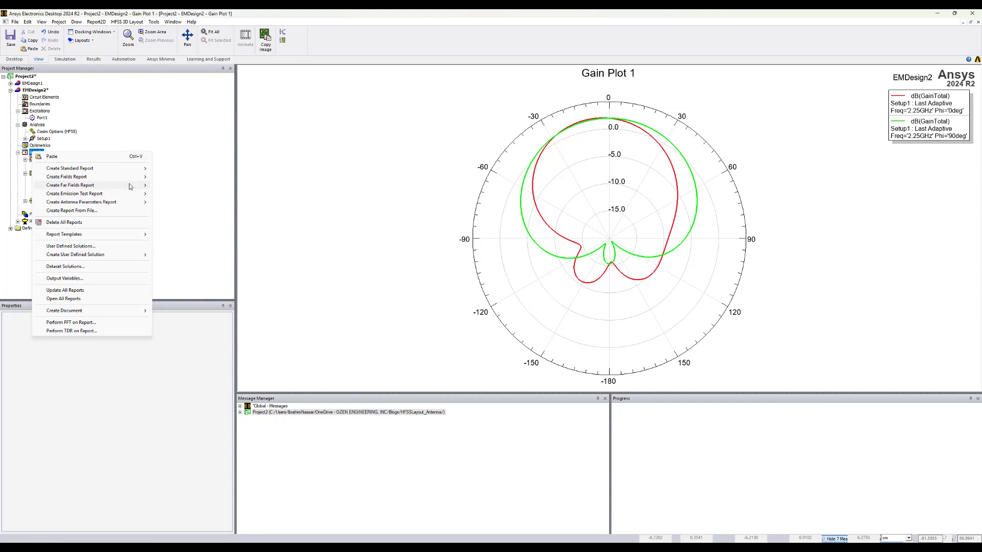
{"action": "mouse_move", "coordinate": [132, 186]}
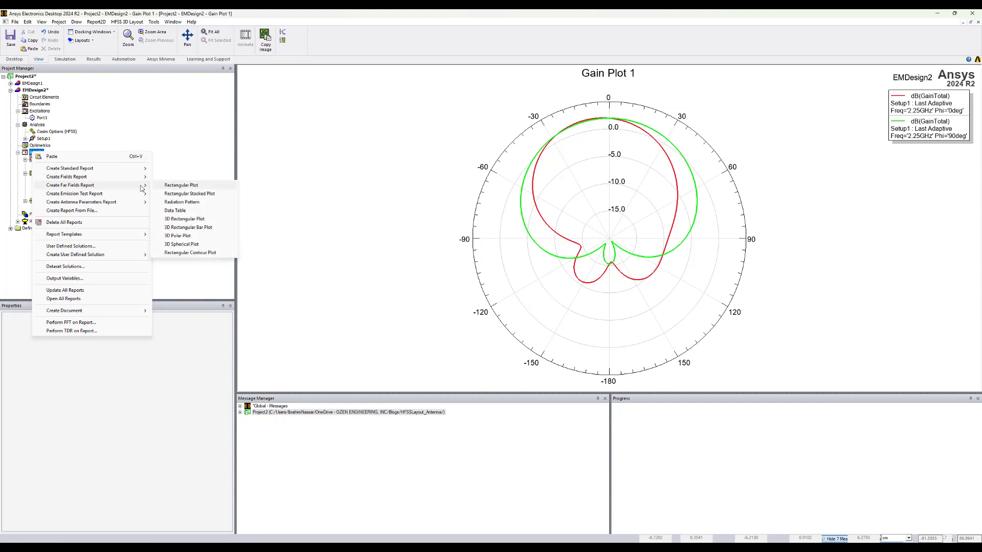
{"action": "left_click", "coordinate": [179, 236]}
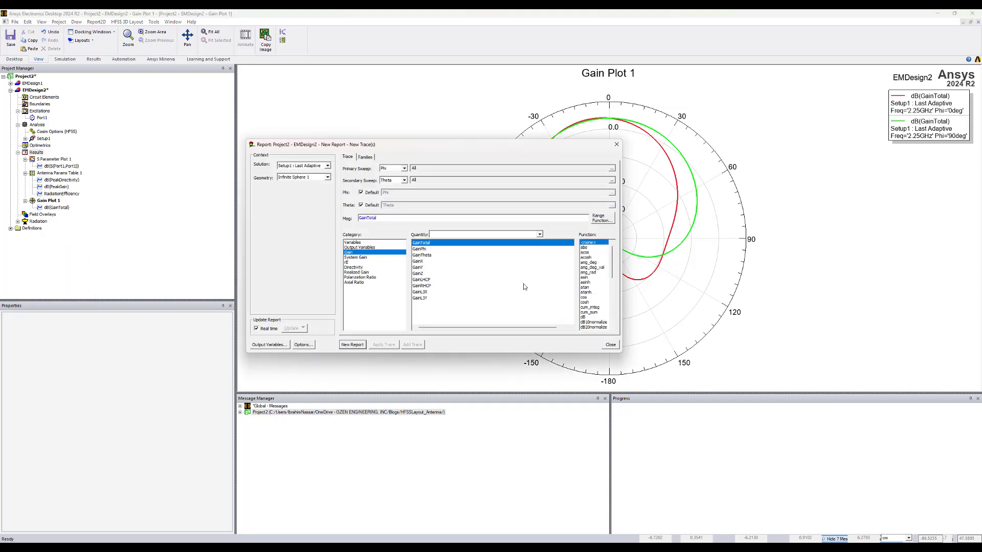
{"action": "left_click", "coordinate": [588, 319]}
{"action": "left_click", "coordinate": [352, 345]}
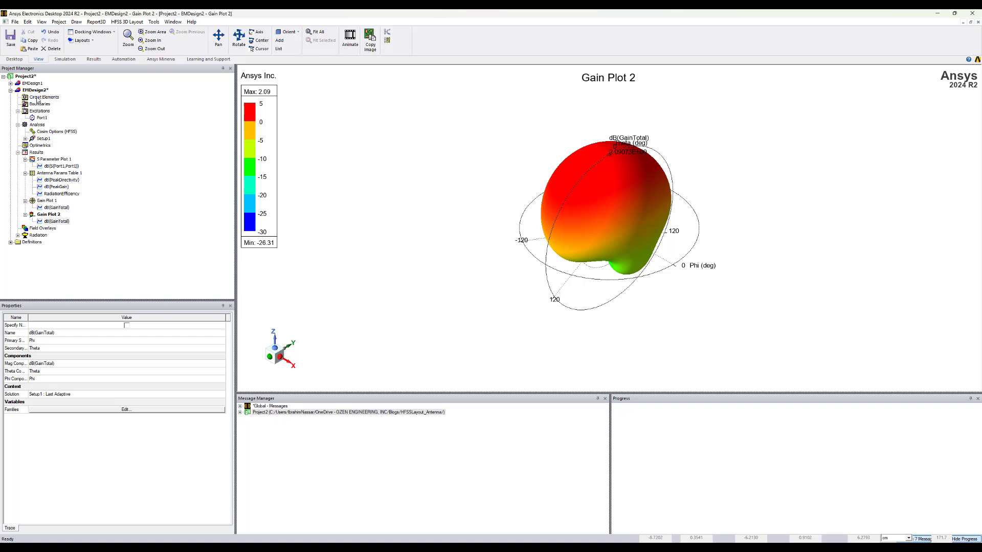
Return to the EMDesign2 layout and plot the Mag_E field at 2.25 GHz on the patch and feed layers.
{"action": "double_click", "coordinate": [33, 90]}
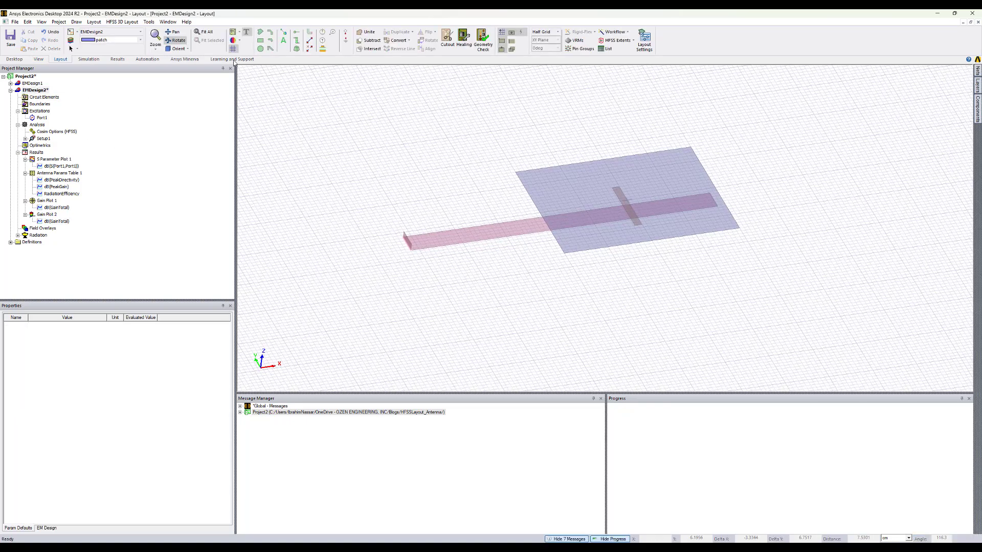
{"action": "double_click", "coordinate": [582, 100], "text": "alt"}
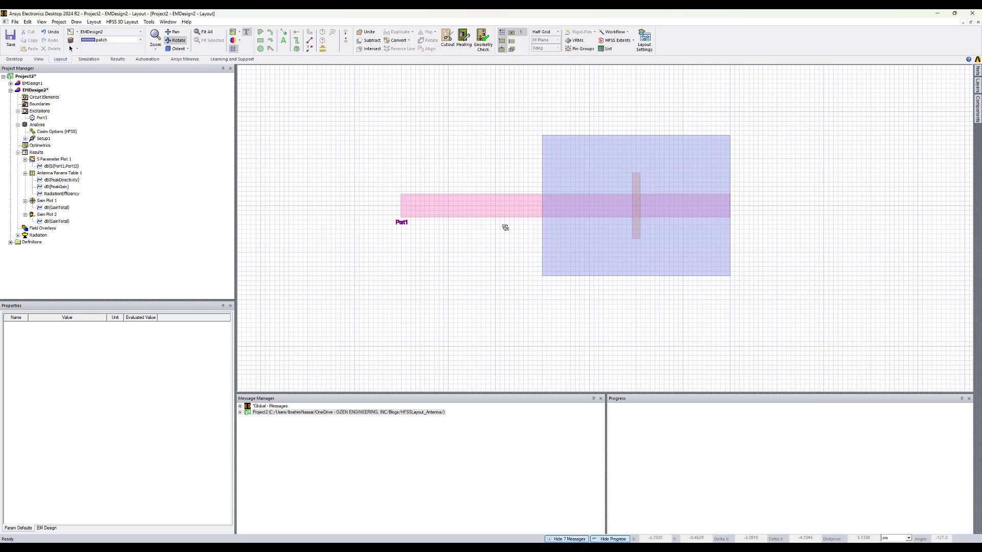
{"action": "right_click", "coordinate": [43, 230]}
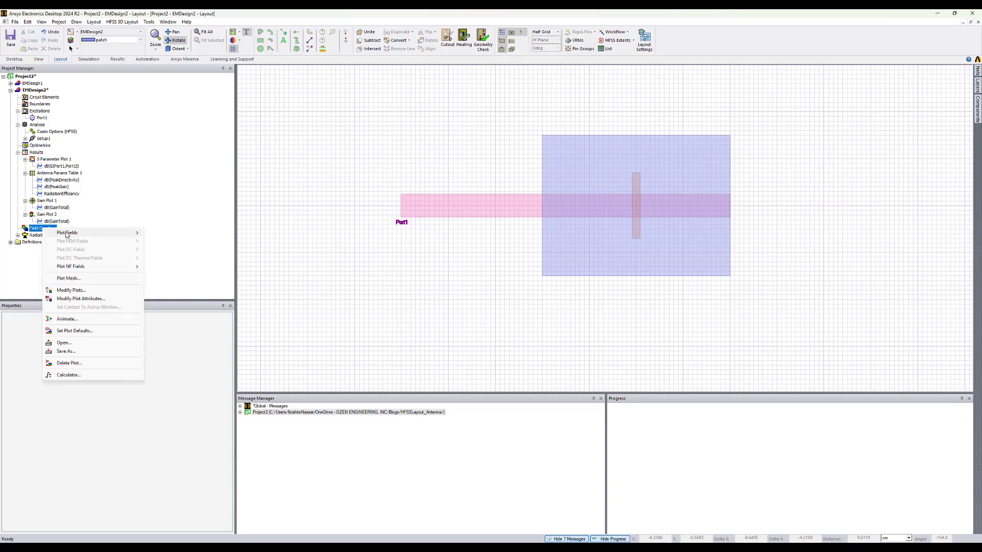
{"action": "mouse_move", "coordinate": [72, 236]}
{"action": "mouse_move", "coordinate": [169, 235]}
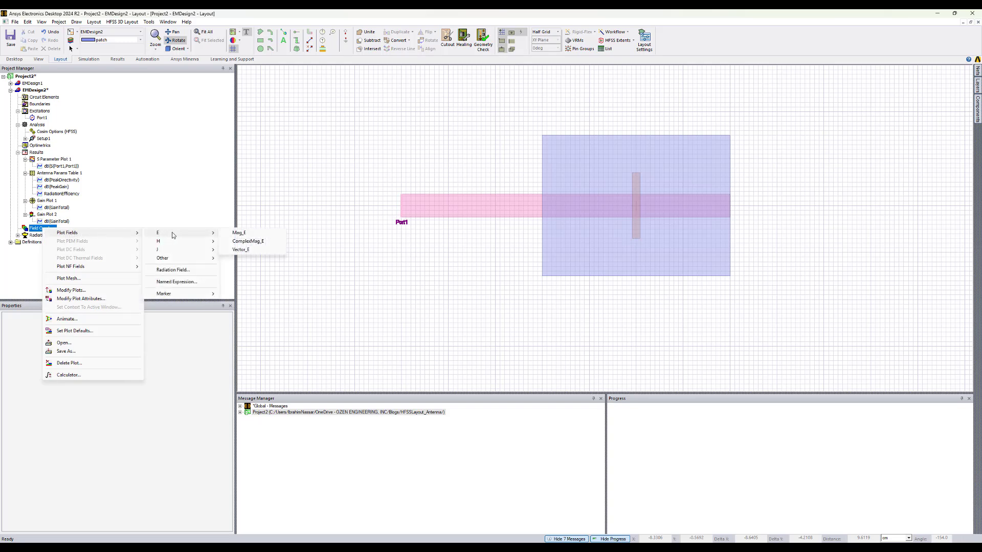
{"action": "left_click", "coordinate": [245, 235]}
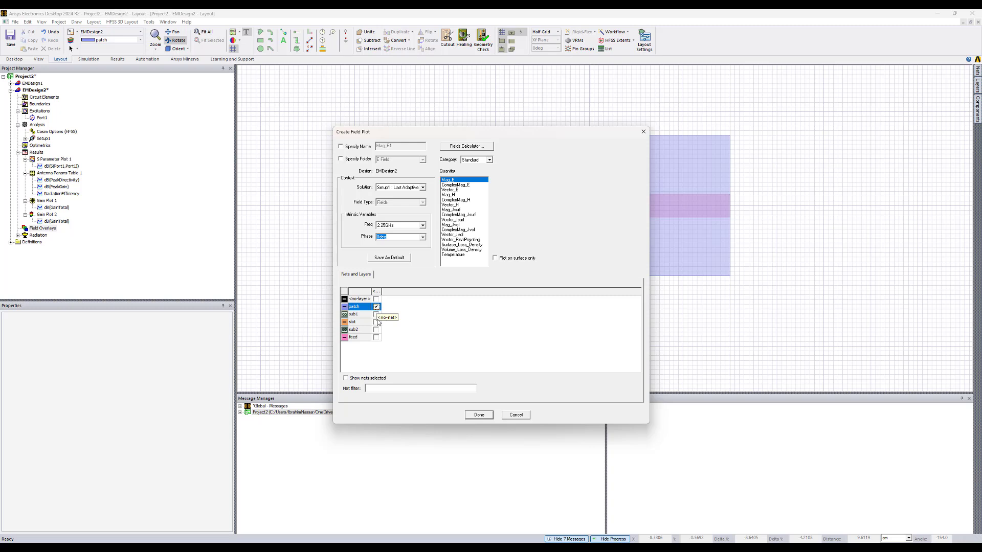
{"action": "left_click", "coordinate": [377, 338]}
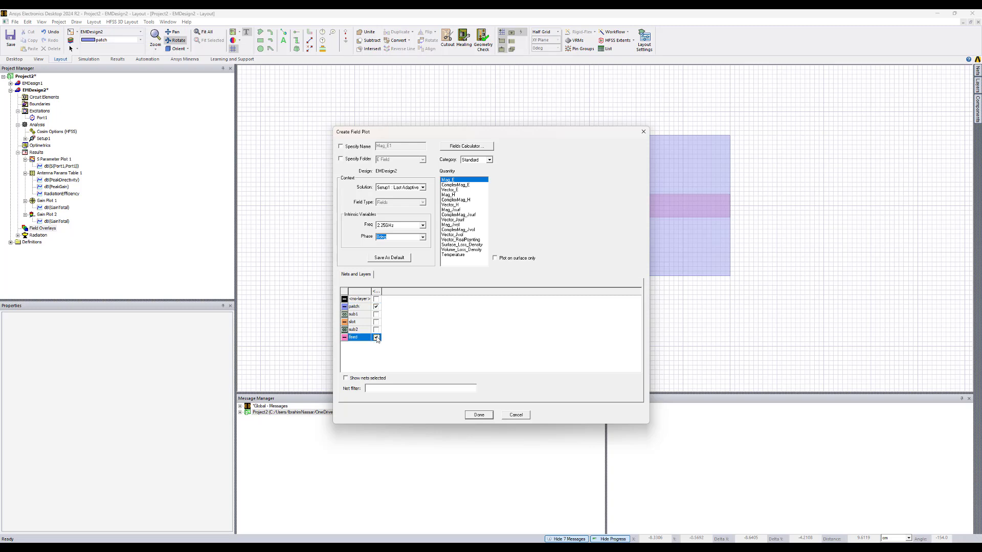
{"action": "left_click", "coordinate": [478, 415]}
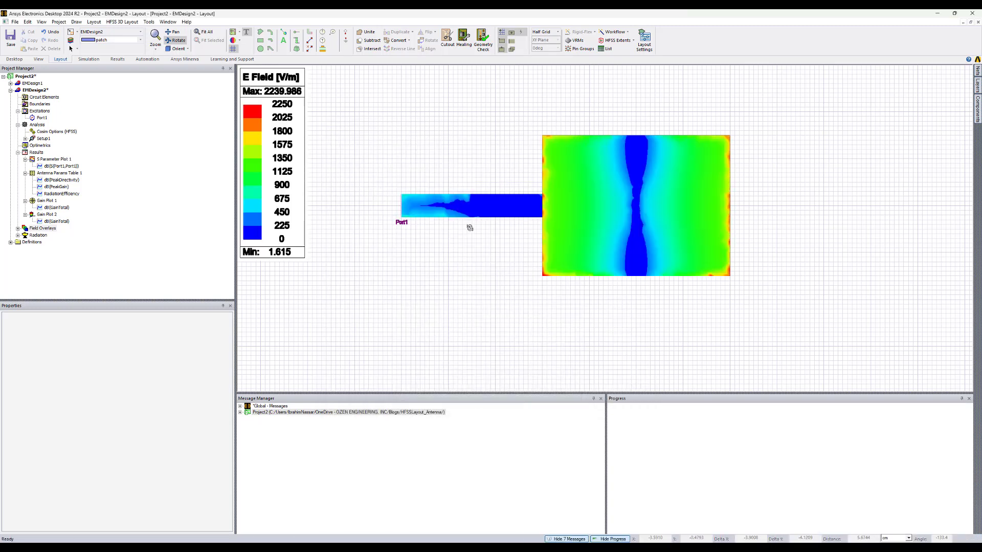
Plot the Setup1 Last Adaptive mesh on the feed and patch layers.
{"action": "right_click", "coordinate": [45, 229]}
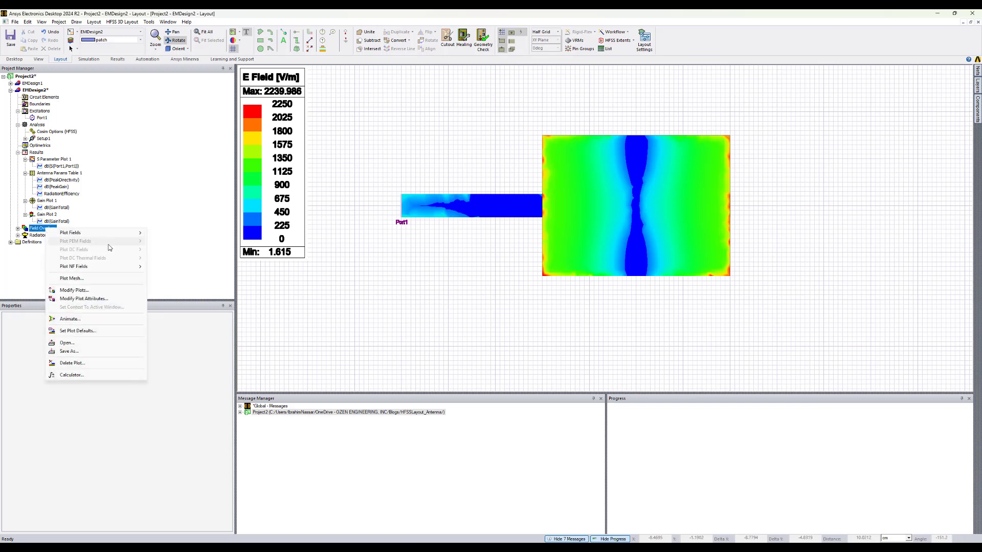
{"action": "left_click", "coordinate": [90, 279]}
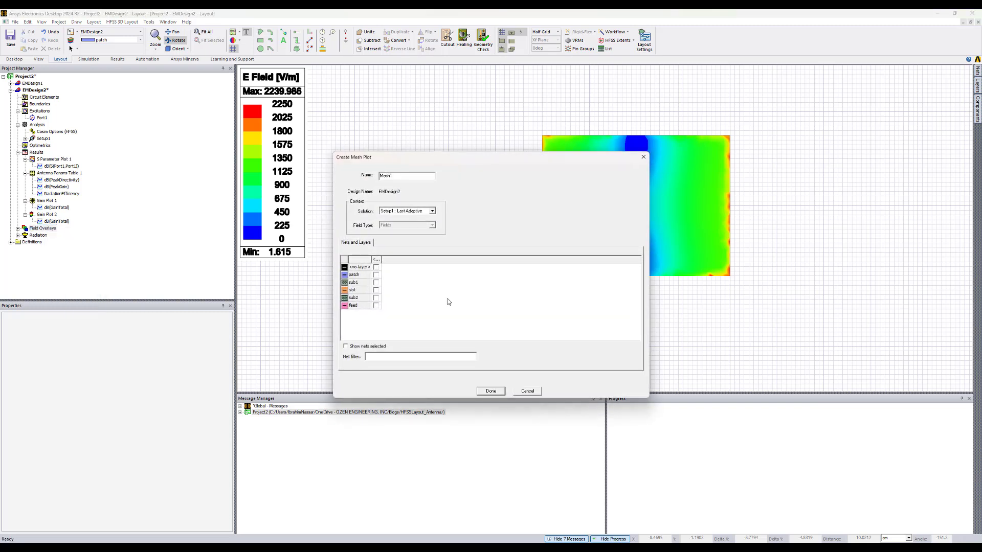
{"action": "left_click", "coordinate": [376, 305]}
{"action": "left_click", "coordinate": [377, 274]}
{"action": "left_click", "coordinate": [491, 392]}
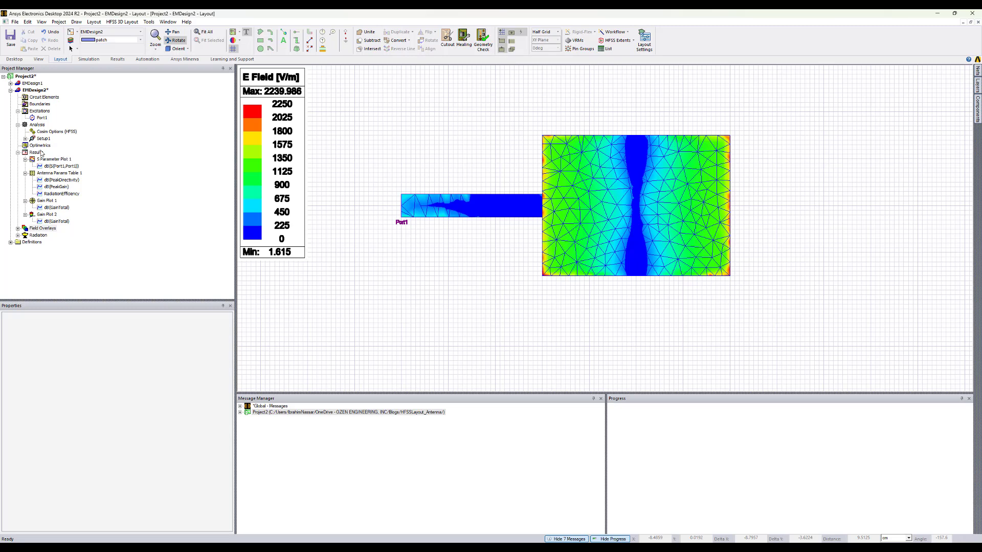
Overlay the 3D radiation pattern Gain Plot 2 on the antenna layout with transparency 0.40 and scale 0.25.
{"action": "right_click", "coordinate": [54, 229]}
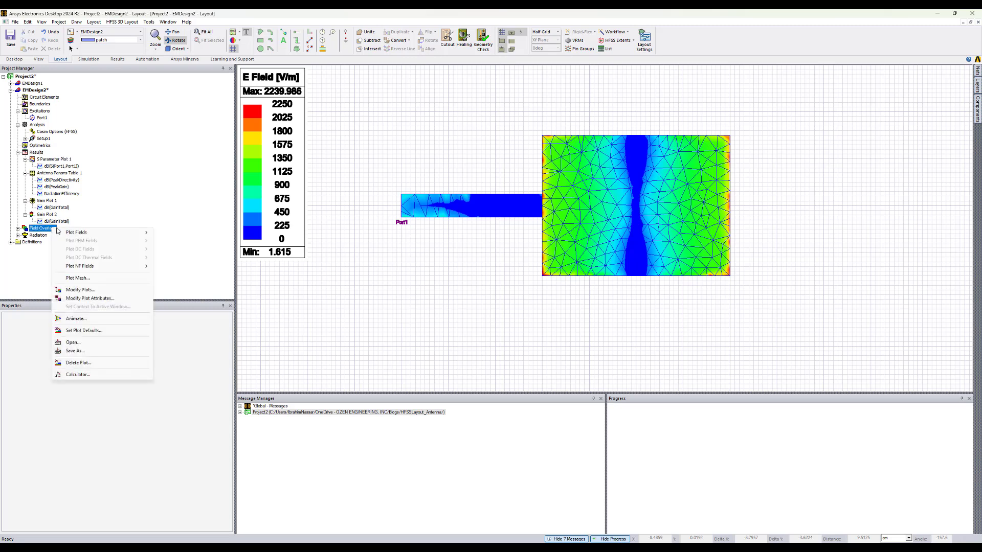
{"action": "mouse_move", "coordinate": [64, 233]}
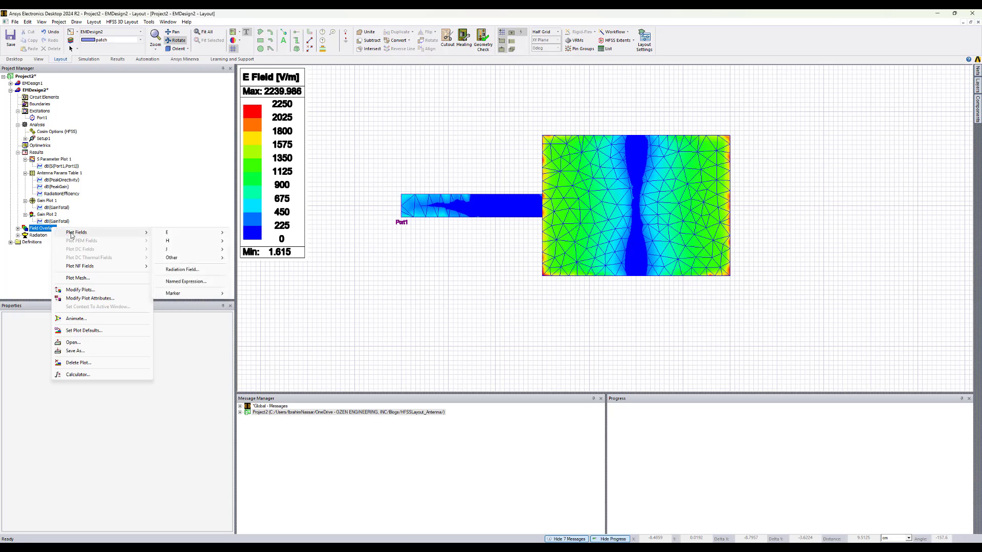
{"action": "left_click", "coordinate": [182, 269]}
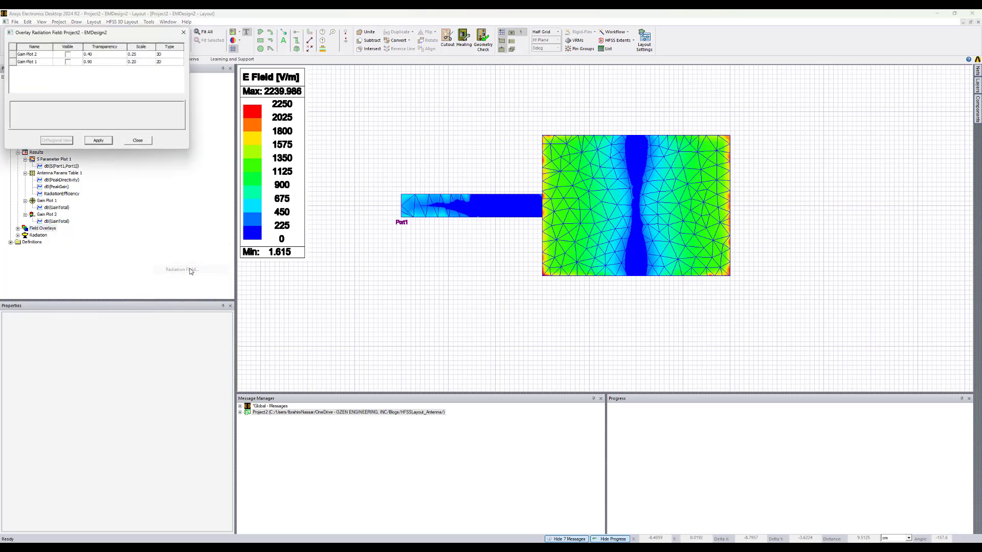
{"action": "left_click", "coordinate": [68, 54]}
{"action": "left_click", "coordinate": [68, 54]}
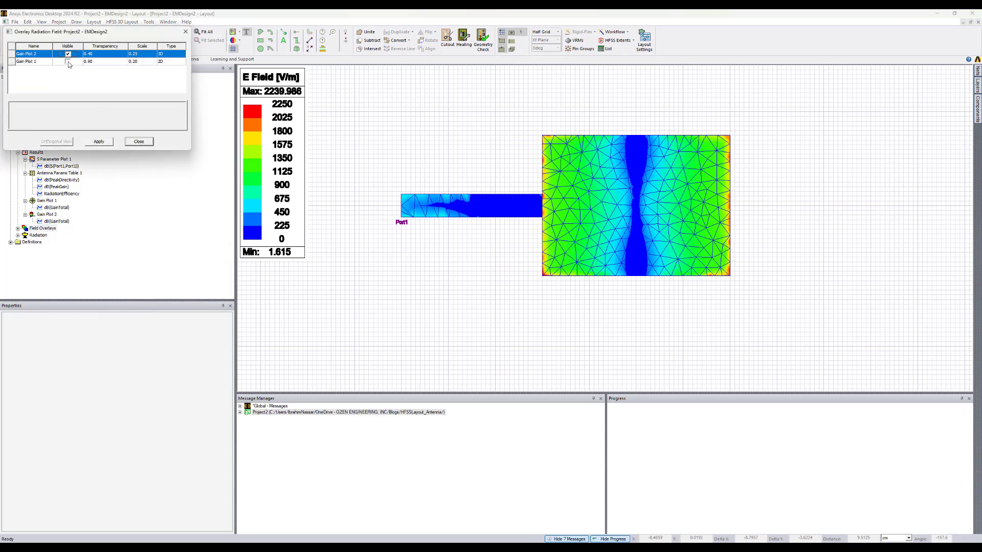
{"action": "left_click", "coordinate": [99, 141]}
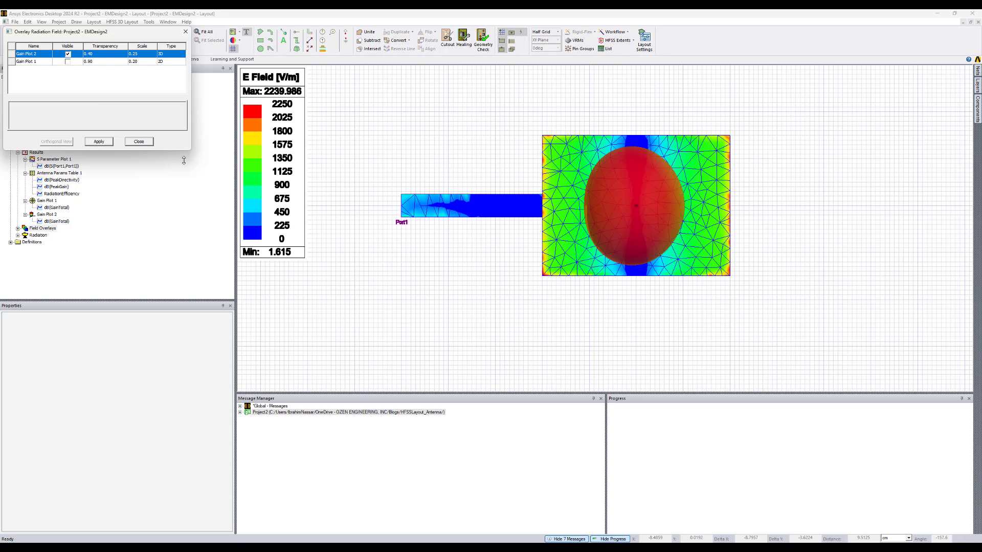
{"action": "left_click", "coordinate": [140, 142]}
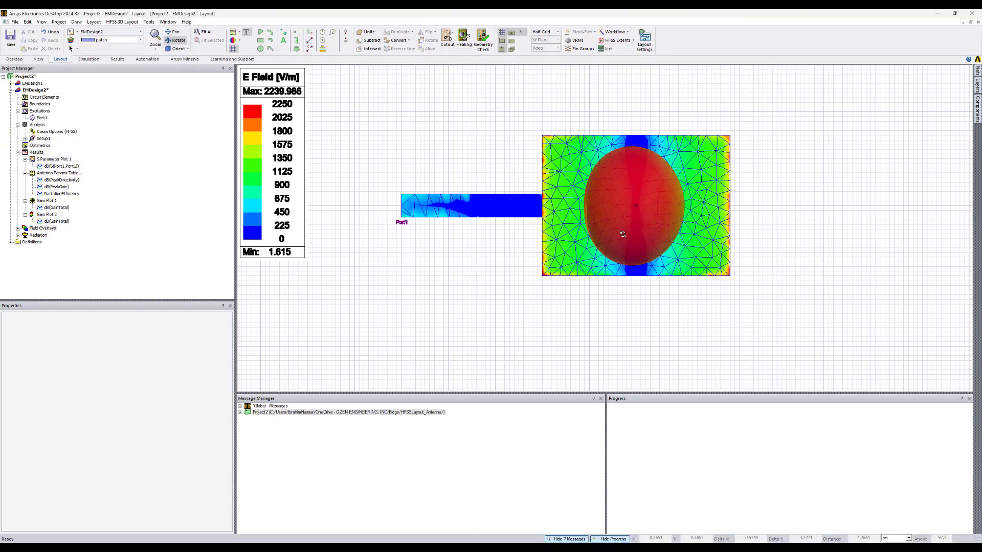